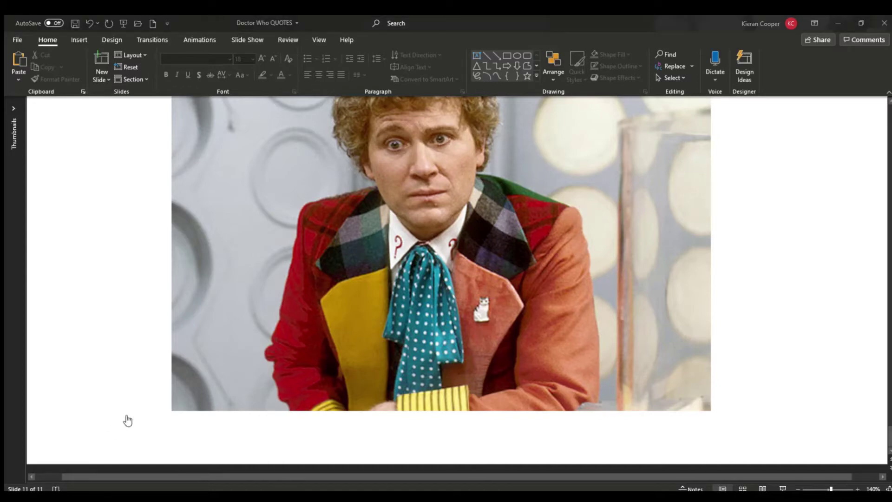
- Trace the yellow lapel with a white-outlined freeform about 5.5 cm high and 2.58 cm wide, and curve its edges to fit
scroll(127, 420, "up", 1)
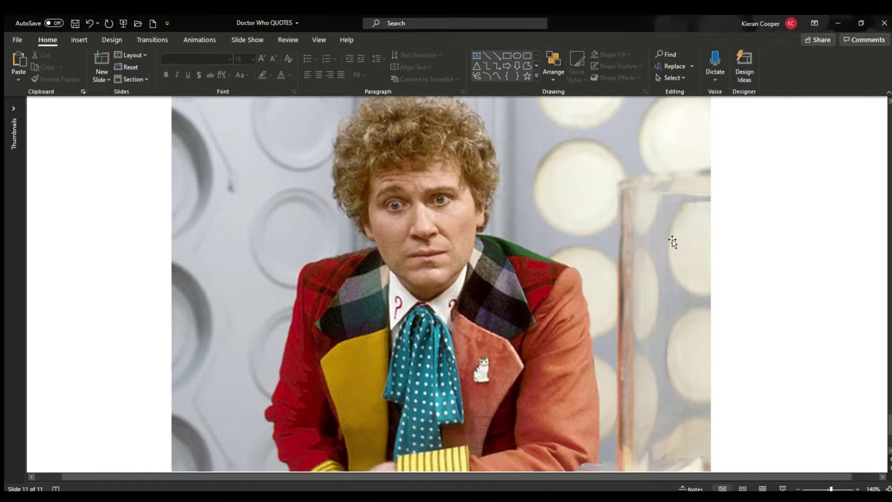
scroll(472, 321, "up", 8, "ctrl")
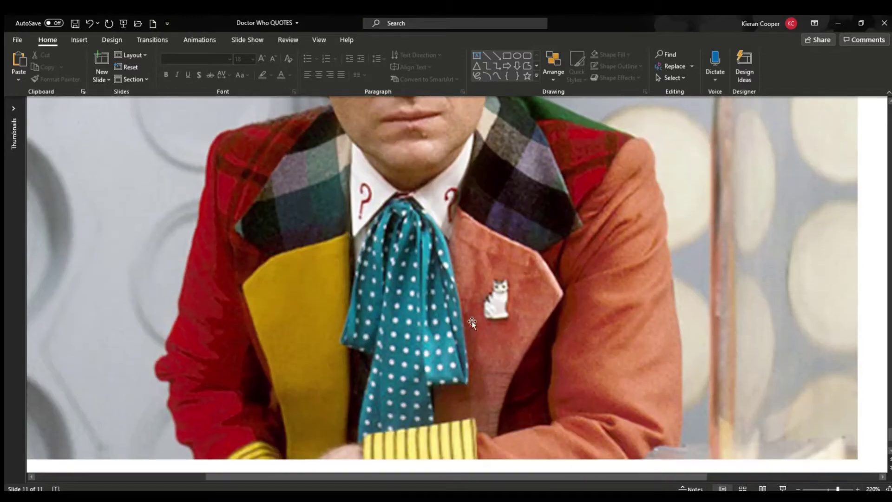
left_click(350, 463)
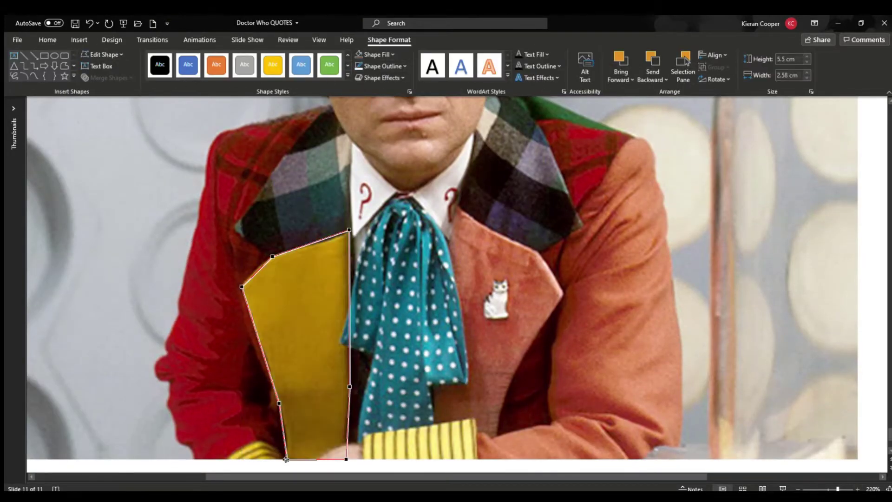
left_click_drag(286, 459, 287, 460)
left_click(279, 404)
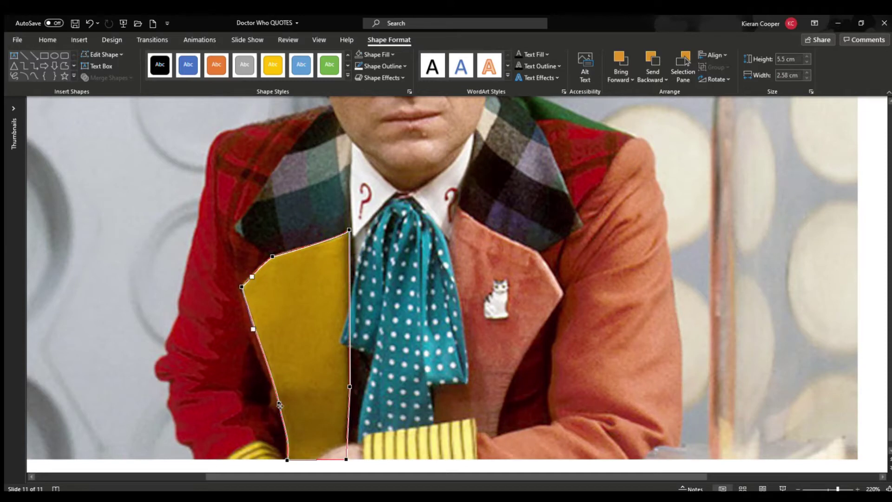
left_click_drag(347, 436, 344, 436)
left_click_drag(350, 335, 348, 333)
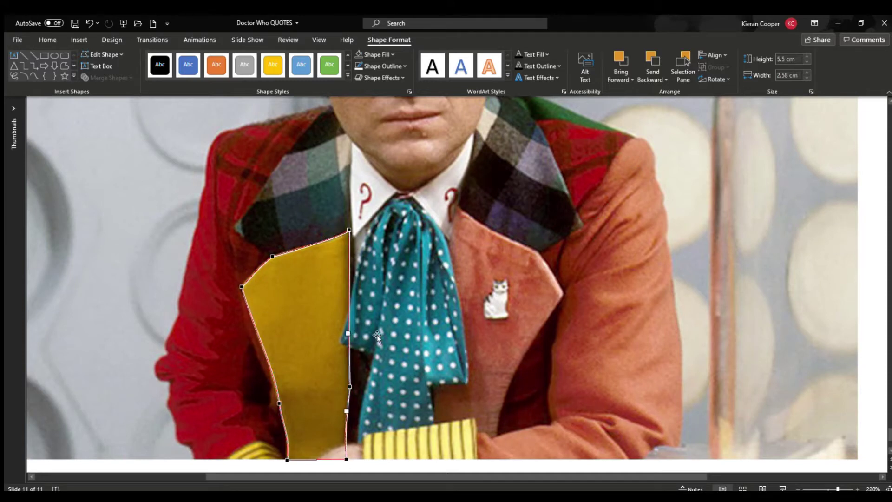
key("Escape")
key("Escape")
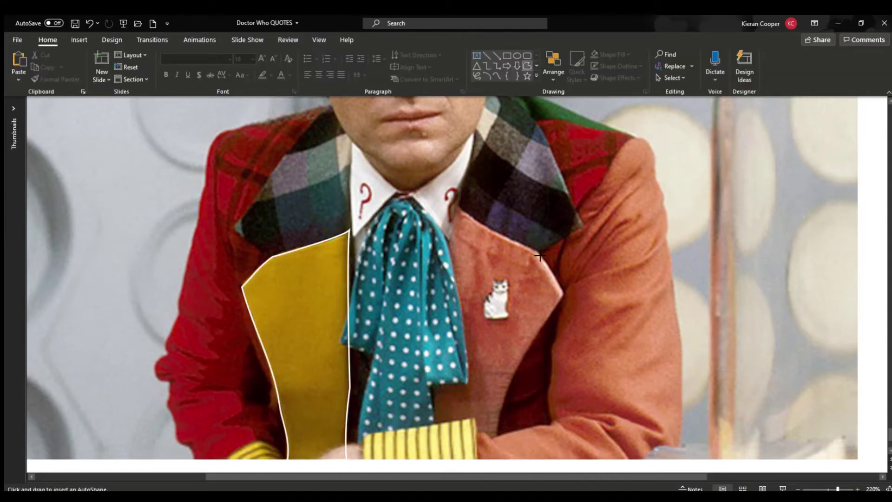
- Draw a closed freeform around the salmon lapel with the cat badge, about 5.72 cm high and 3.2 cm wide
left_click(427, 445)
left_click(435, 318)
left_click(457, 206)
left_click(536, 250)
left_click(562, 293)
left_click(494, 444)
left_click(427, 445)
- Give the salmon lapel shape the unfilled white-outline formatting and bend its edges to follow the fabric
key("ctrl+shift+v")
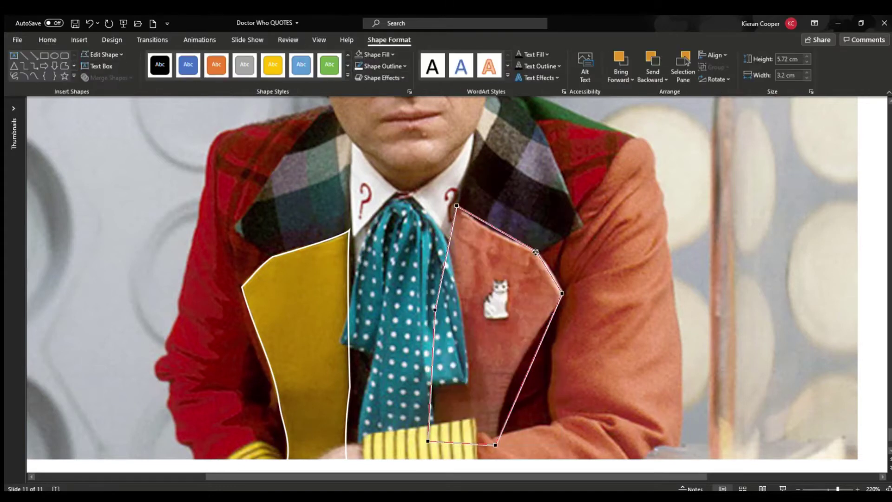
left_click(110, 81)
left_click_drag(538, 347, 526, 347)
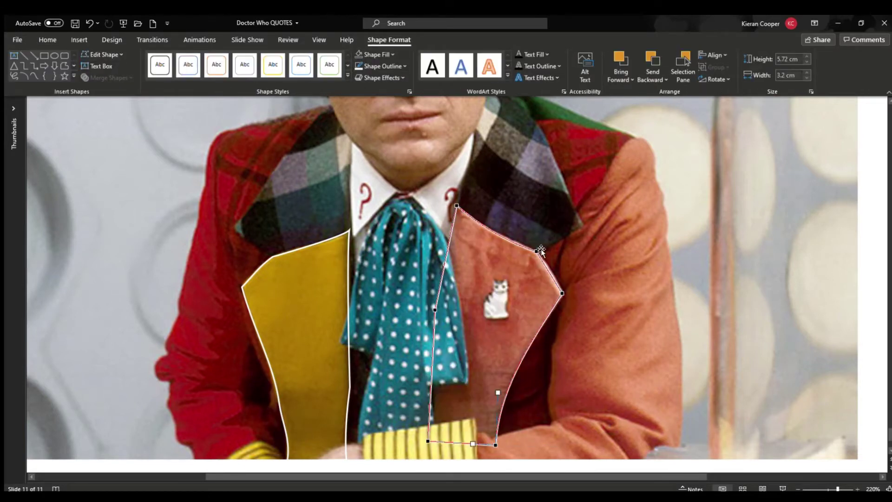
left_click(99, 325)
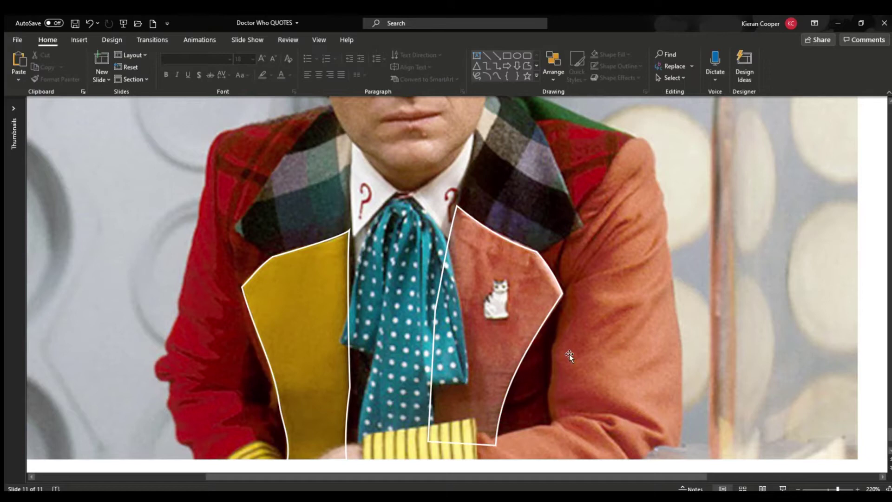
- Trace the plaid collar above the yellow lapel with an unfilled white-outlined freeform about 3.72 cm high and 2.89 cm wide
scroll(453, 314, "up", 1)
scroll(452, 313, "up", 1)
left_click(232, 278)
left_click(284, 308)
left_click(350, 276)
left_click(352, 165)
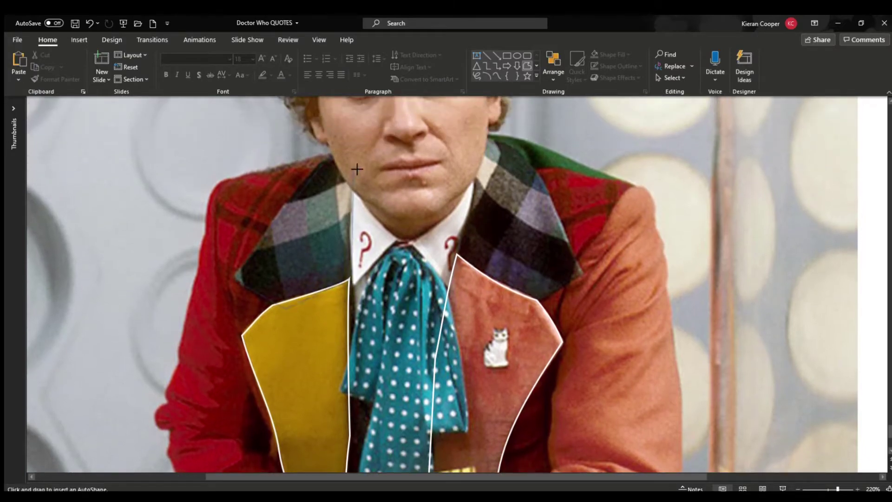
left_click(331, 152)
left_click(261, 234)
left_click(232, 278)
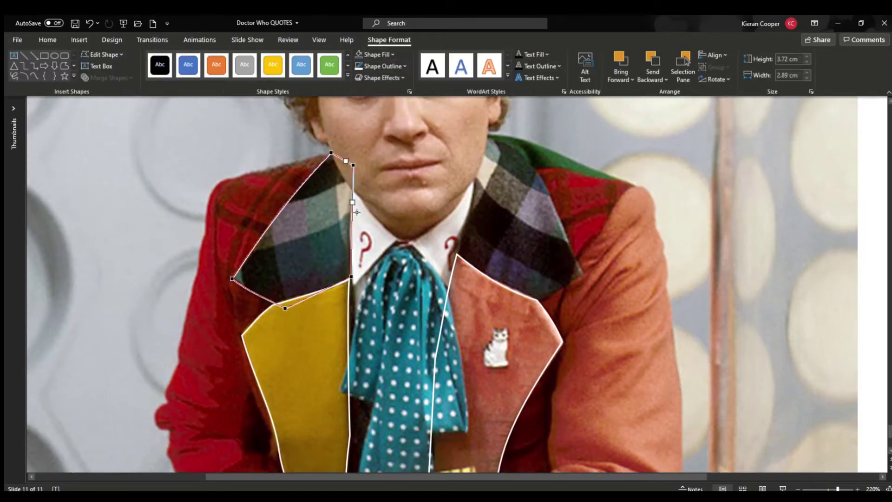
key("Escape")
- Trace the plaid collar above the salmon lapel with a freeform about 4.07 cm high and 3.02 cm wide, and curve its edges
left_click(527, 66)
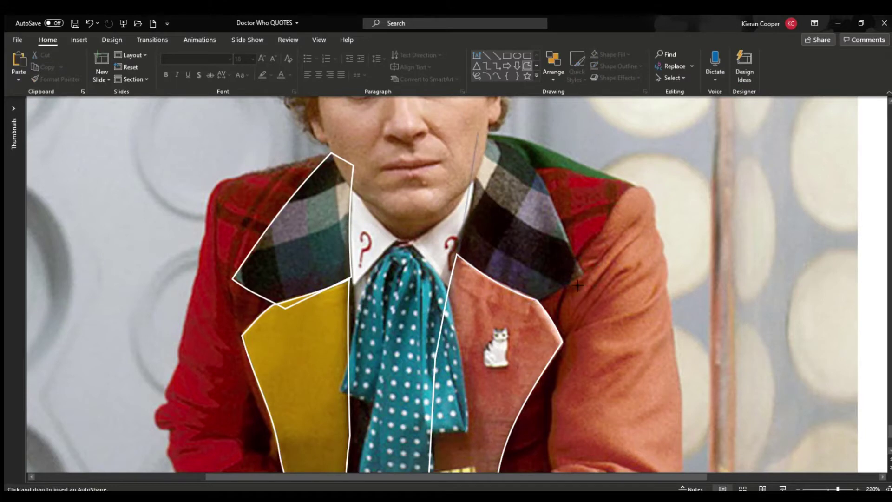
left_click(523, 152)
left_click(584, 274)
left_click(530, 301)
left_click(457, 255)
left_click(478, 132)
left_click(523, 152)
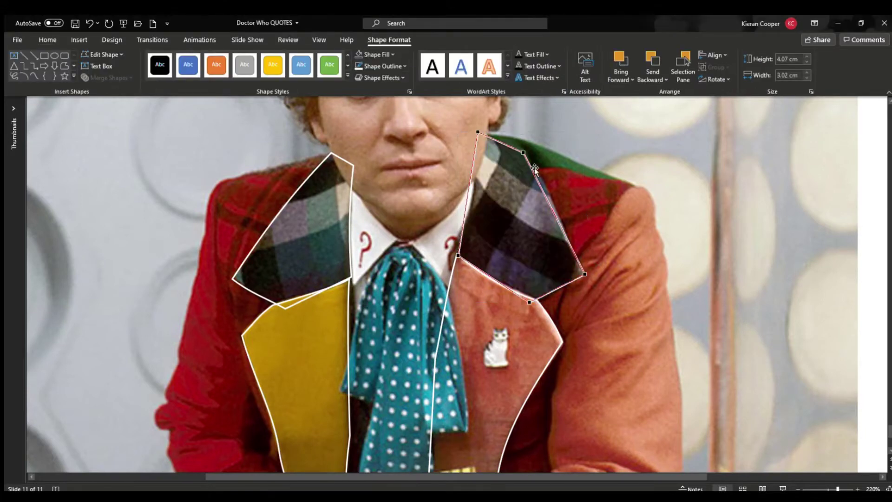
left_click(471, 173)
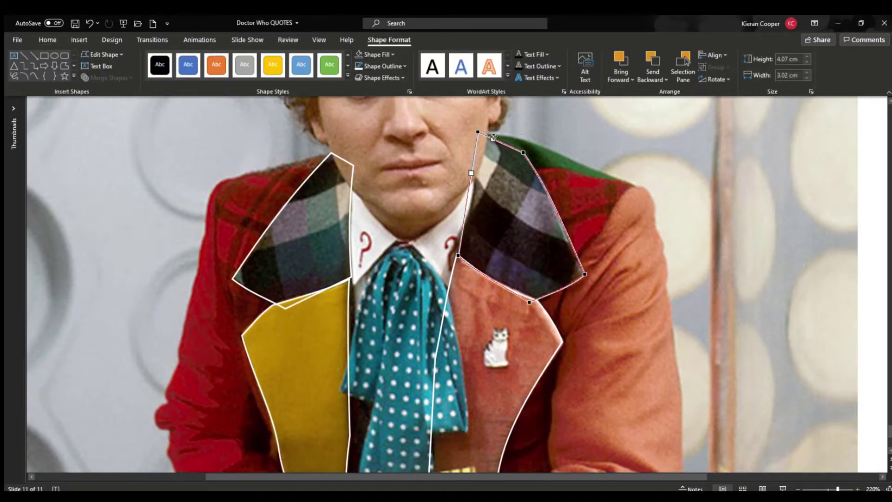
left_click_drag(471, 173, 475, 174)
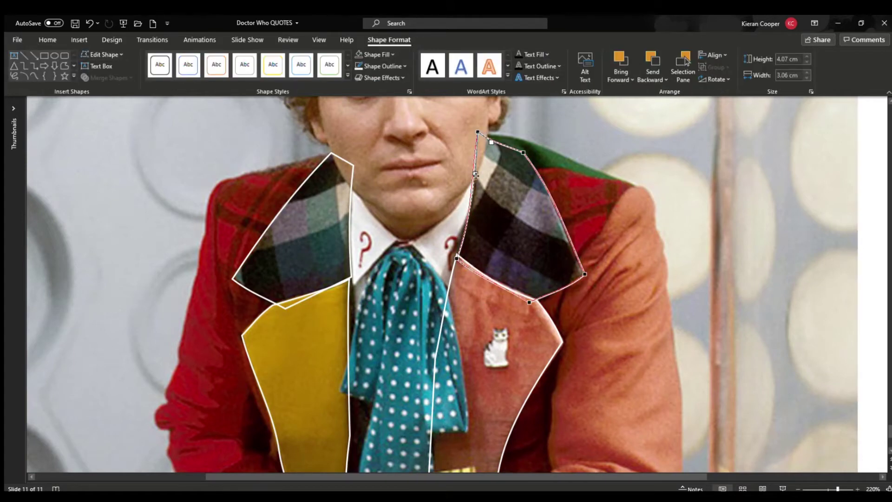
left_click(581, 290)
- Outline the red shoulder panel above the yellow lapel with a freeform about 4.38 cm by 2.52 cm, and curve its outer edges
scroll(581, 290, "down", 1)
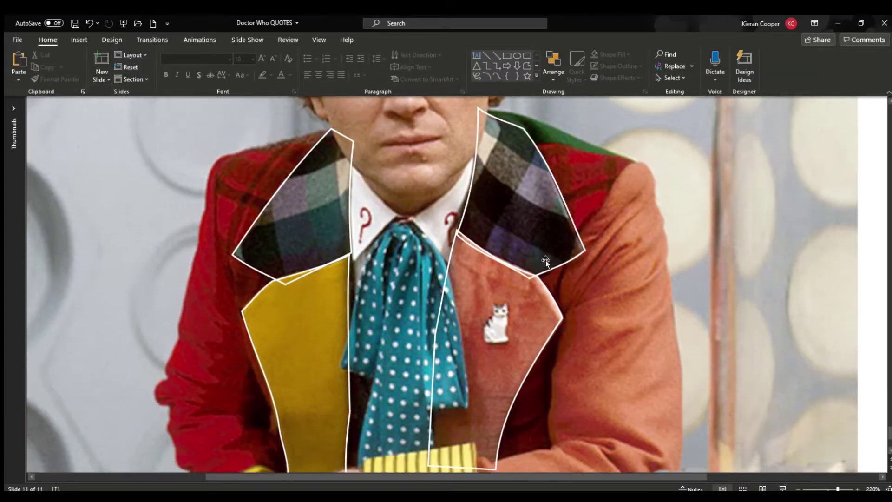
scroll(545, 260, "up", 1)
left_click(527, 65)
left_click(247, 325)
left_click(324, 320)
left_click(329, 142)
left_click(223, 166)
left_click(247, 325)
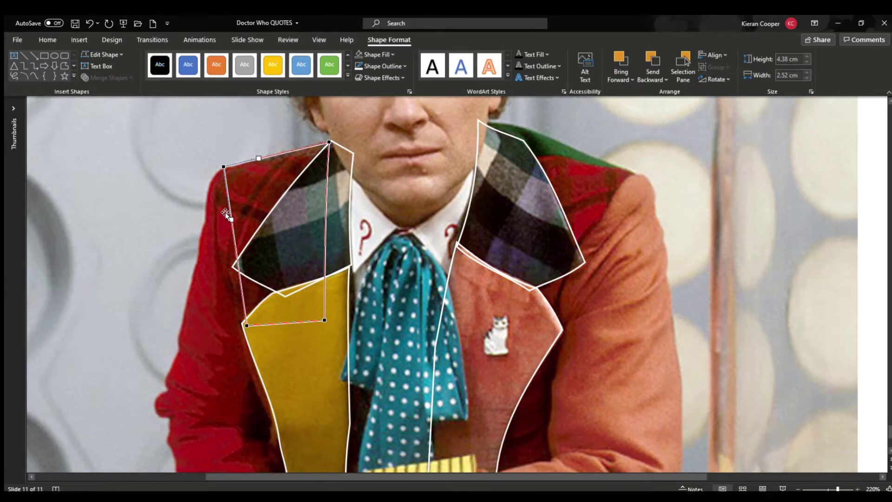
left_click_drag(235, 246, 214, 247)
left_click_drag(294, 152, 291, 147)
left_click(803, 342)
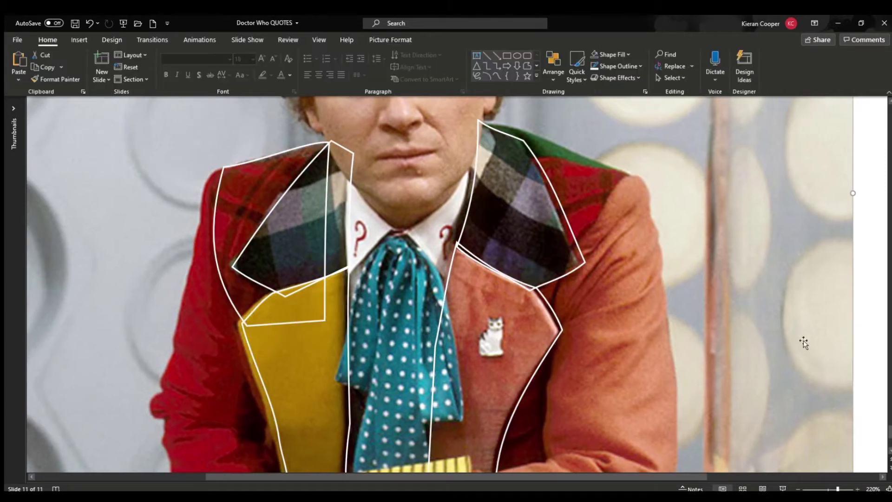
- Outline the red tartan patch on the opposite shoulder with a triangular freeform about 2.23 cm by 2.43 cm, and curve its edges
left_click(527, 65)
left_click(528, 158)
left_click(567, 251)
left_click(630, 173)
left_click(528, 158)
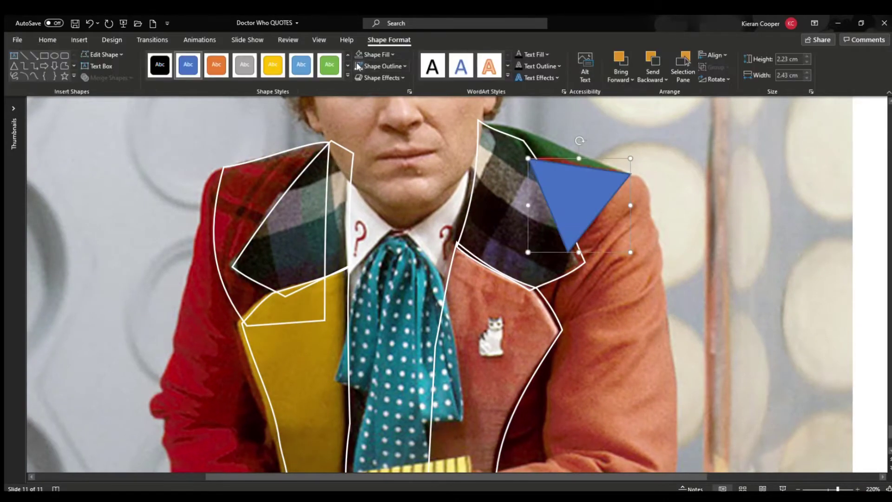
left_click_drag(601, 168, 602, 165)
left_click_drag(608, 204, 599, 232)
- Outline the green strip behind the plaid collar with a freeform about 1.23 cm high and 3.6 cm wide, and curve its edge
left_click(516, 165)
left_click(633, 174)
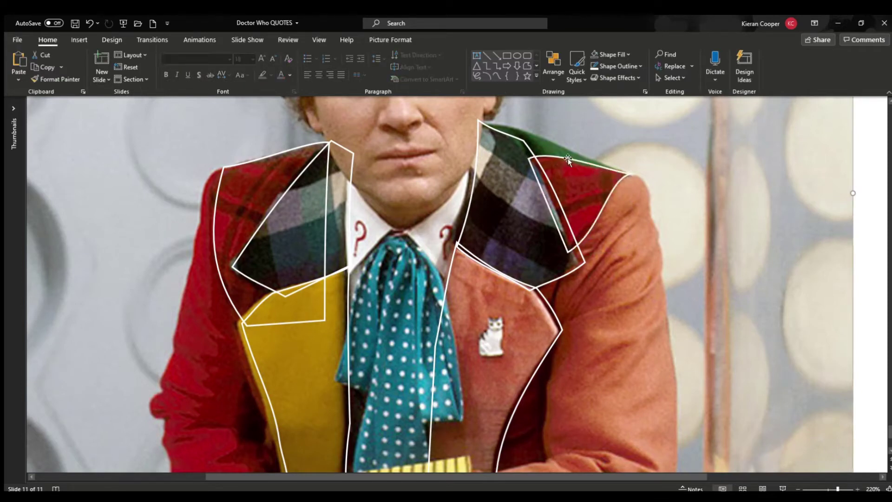
left_click(481, 123)
left_click(516, 165)
left_click(103, 55)
left_click(107, 66)
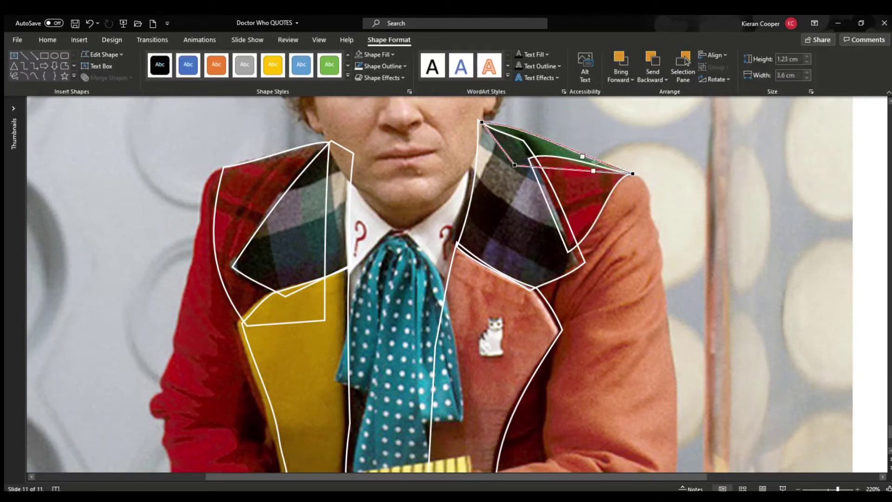
left_click(632, 173)
left_click(704, 215)
scroll(258, 291, "down", 1)
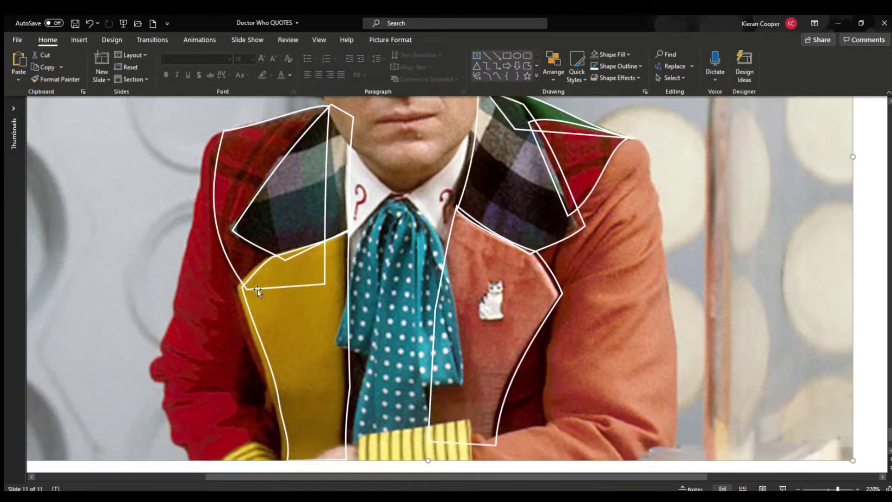
- Undo the last changes to restore the photo's position, and refit the green strip's outline with a curved upper edge
key("ctrl+z")
key("ctrl+z")
key("ctrl+z")
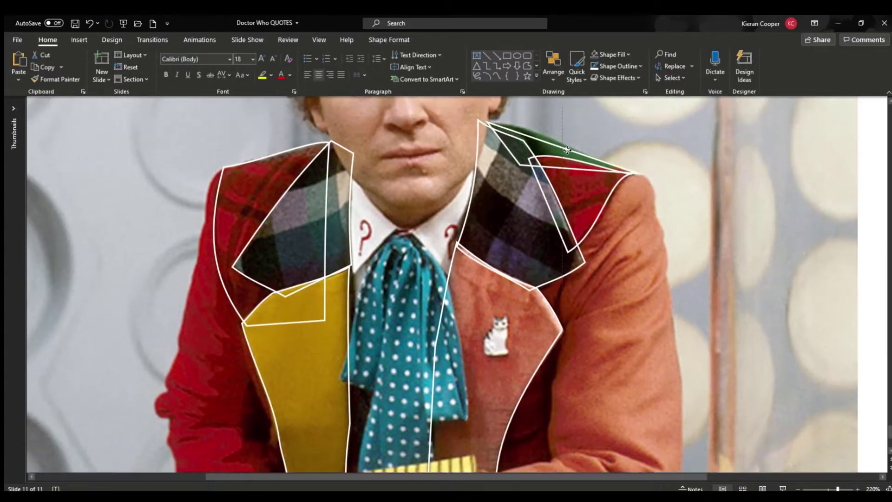
key("ctrl+y")
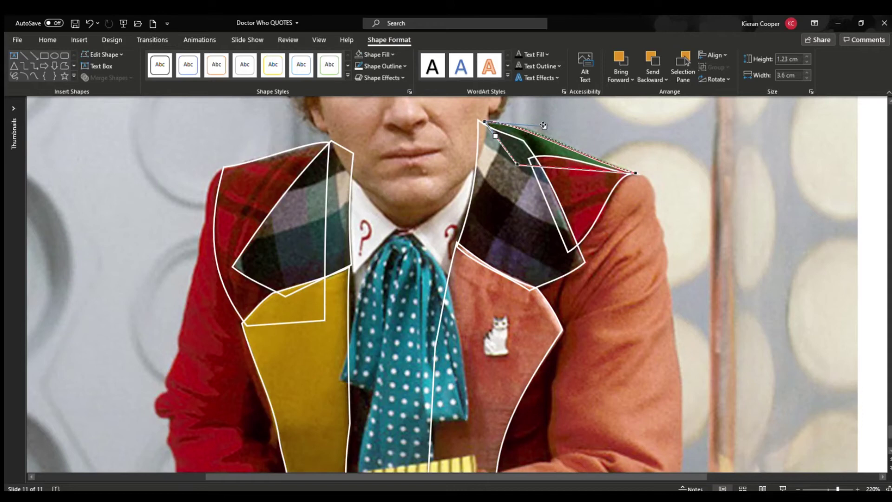
left_click(585, 160)
left_click(614, 299)
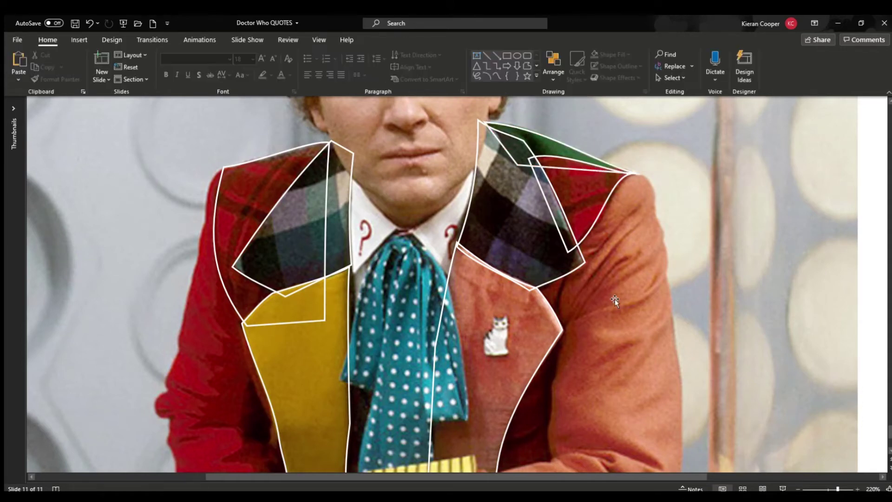
- Trace the red sleeve beside the yellow lapel with an unfilled freeform about 8.09 cm high and 2.61 cm wide
scroll(614, 299, "down", 2)
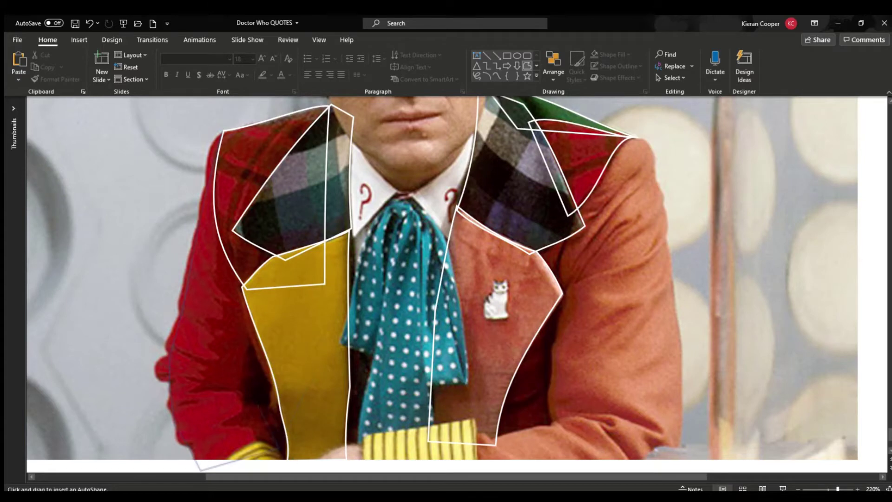
key("ctrl+y")
key("ctrl+y")
key("ctrl+y")
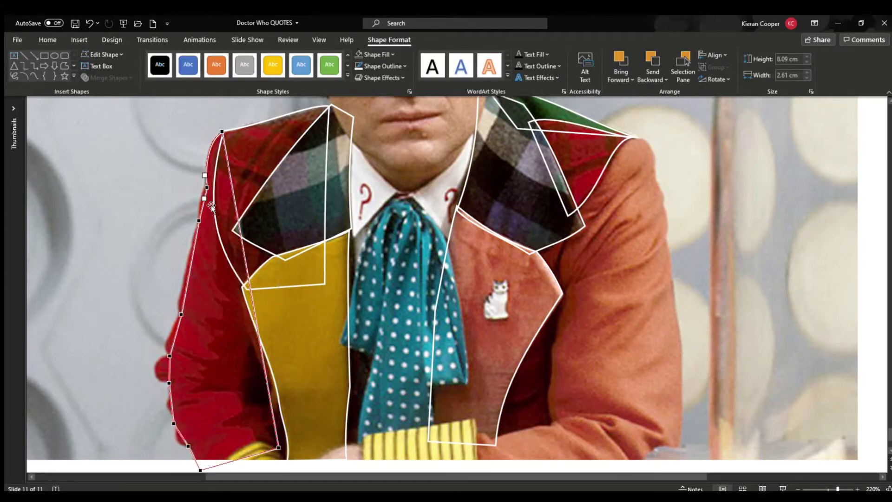
- Curve the red sleeve outline around the elbow and striped cuff, and move its lower points to fit the sleeve
left_click_drag(186, 253, 182, 316)
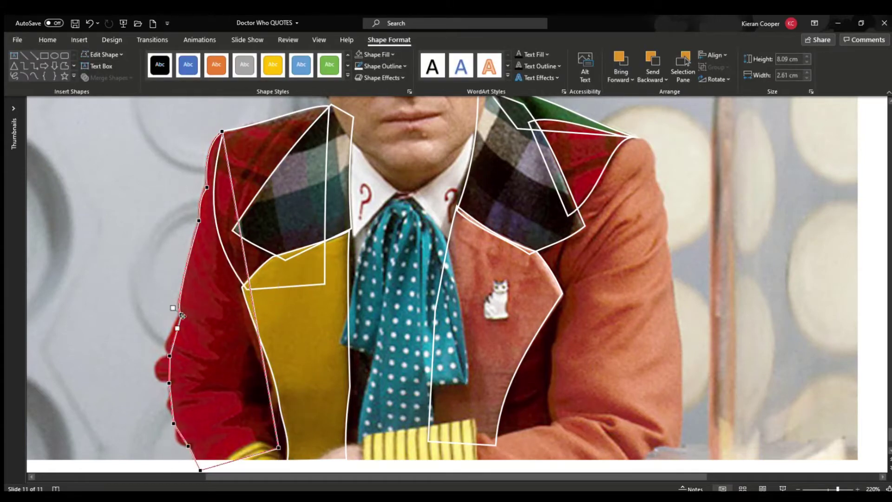
left_click_drag(160, 355, 155, 372)
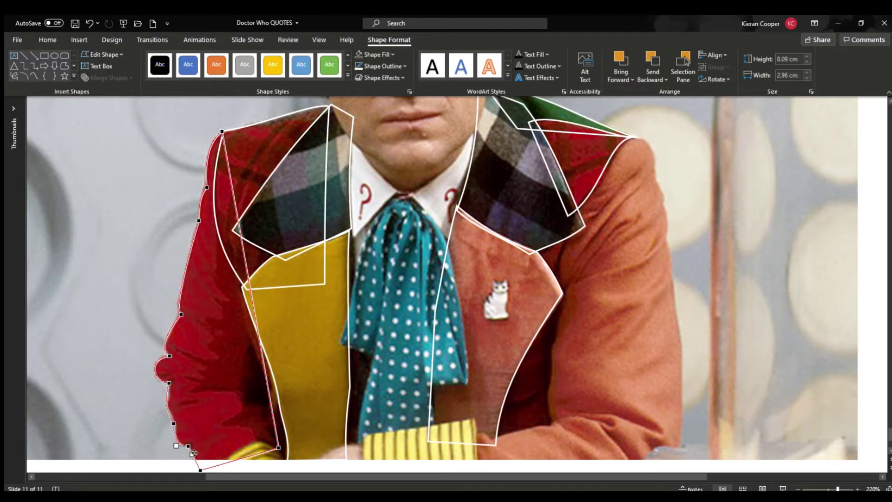
scroll(193, 462, "down", 1)
left_click_drag(279, 424, 291, 427)
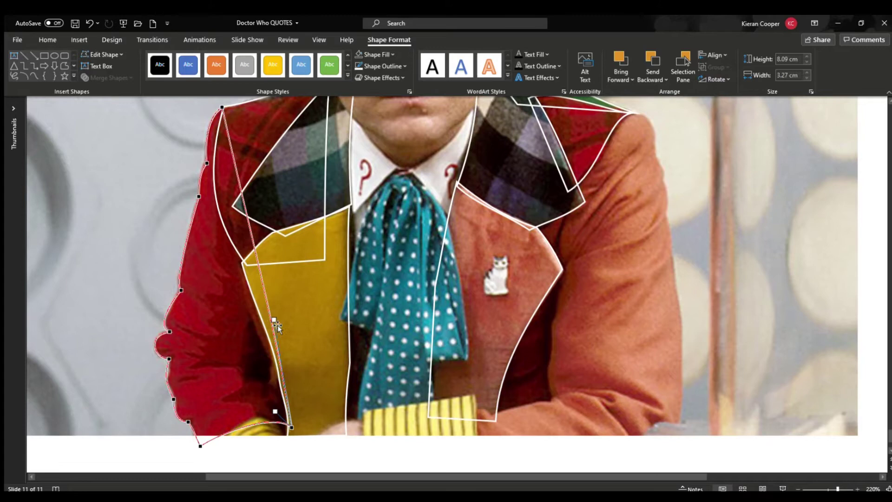
left_click(180, 289)
left_click_drag(200, 445, 198, 448)
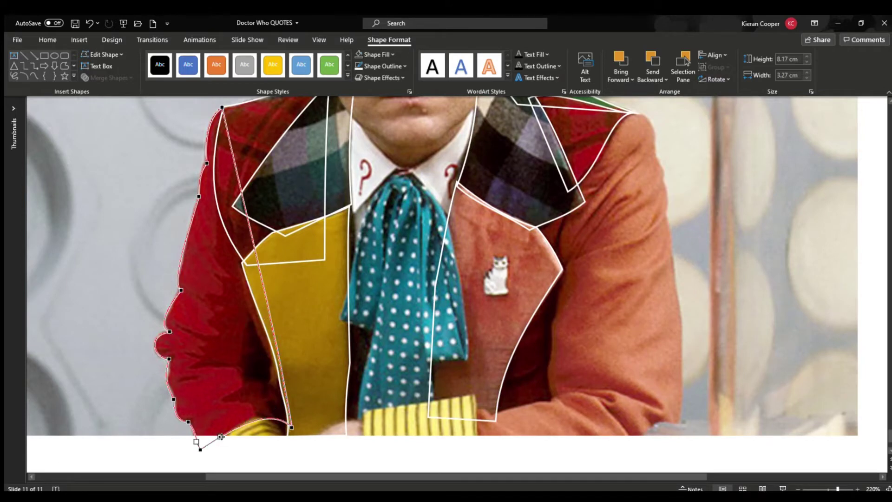
left_click(357, 453)
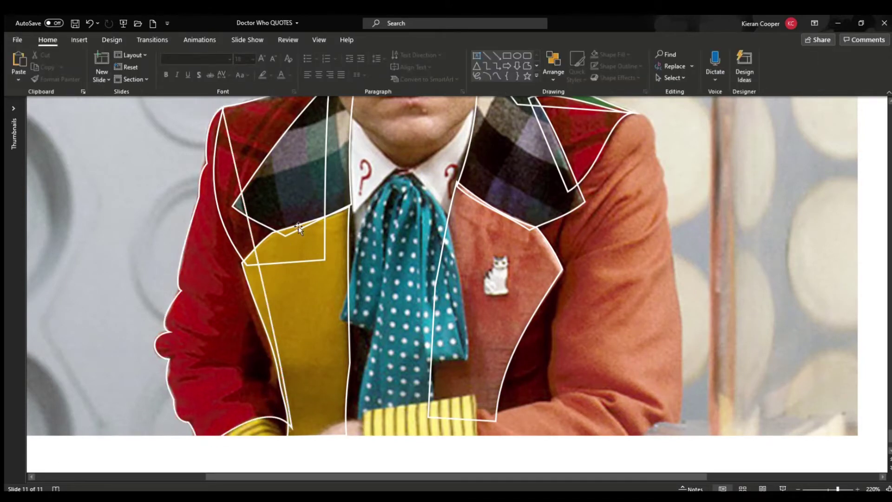
- Outline the dark gap between the red sleeve and yellow lapel with a freeform about 4.14 cm by 1.23 cm, and curve its edges
left_click(522, 67)
left_click(293, 429)
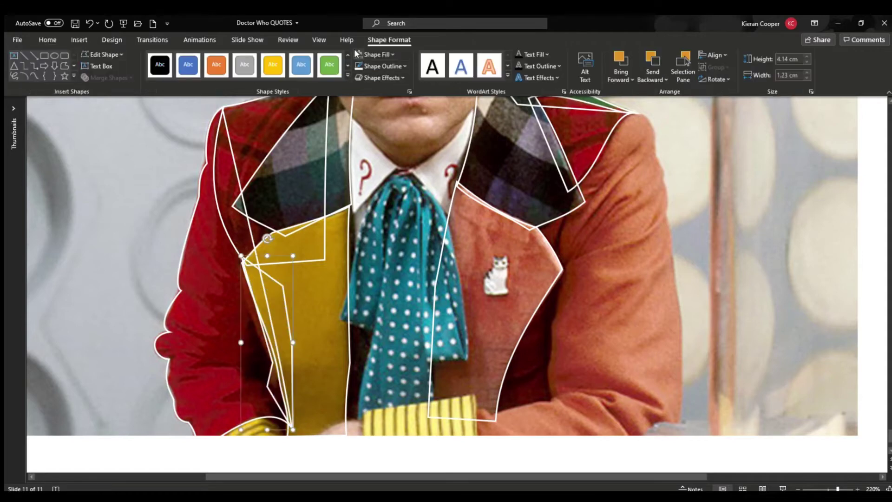
left_click(253, 251, "ctrl")
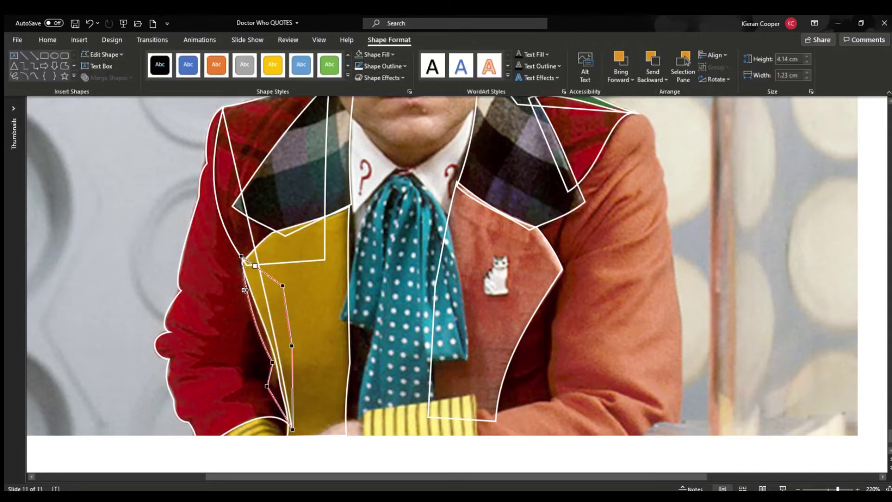
left_click(365, 367)
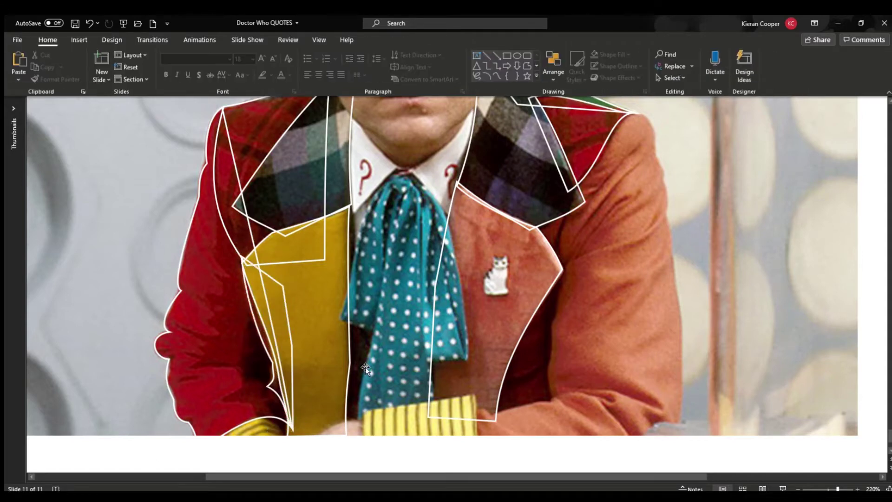
- Trace the orange sleeve, from the shoulder down to the striped cuff, with an unfilled freeform about 8.01 cm high and 4.97 cm wide
left_click(527, 65)
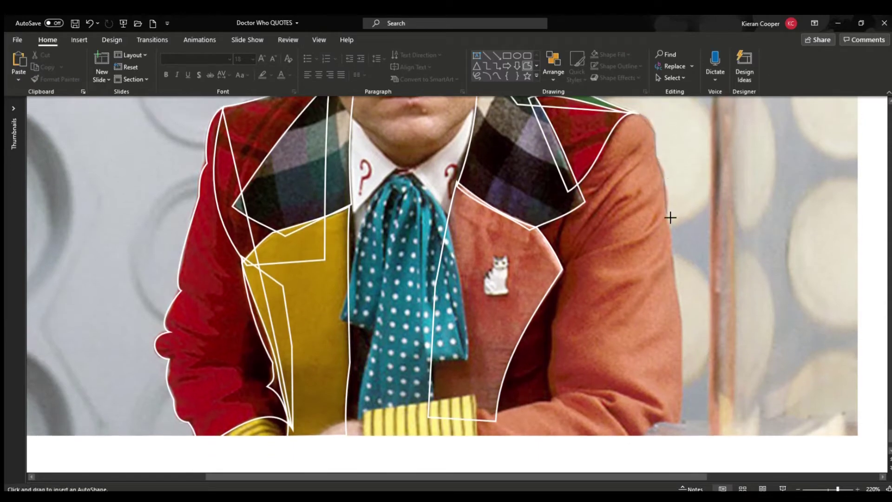
mouse_move(670, 217)
left_mouse_down()
mouse_move(680, 429)
mouse_move(615, 450)
mouse_move(668, 450)
left_mouse_up()
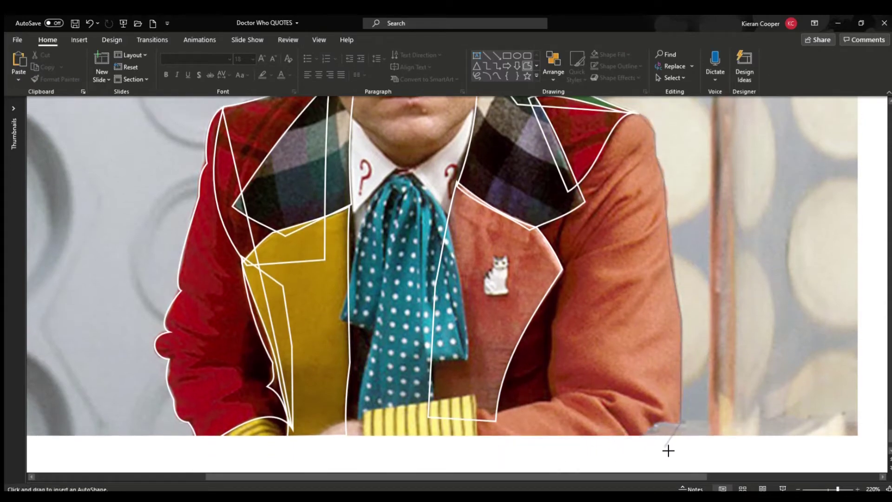
left_click(631, 435)
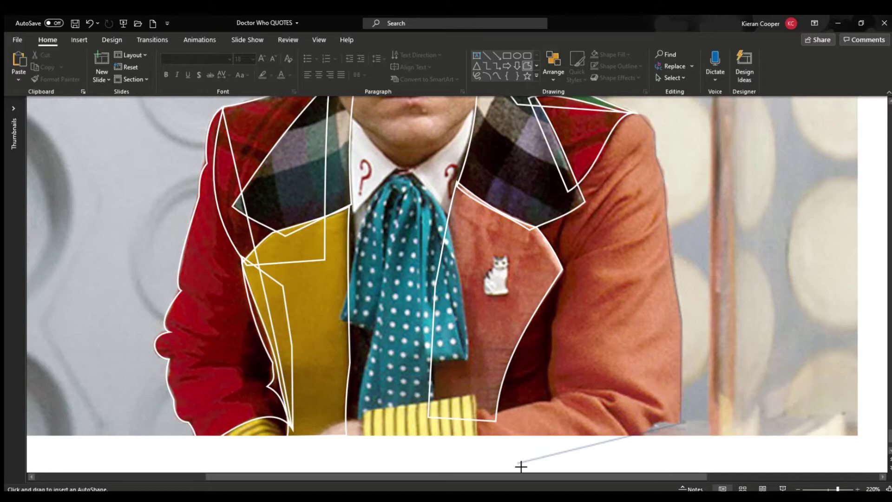
left_click(478, 448)
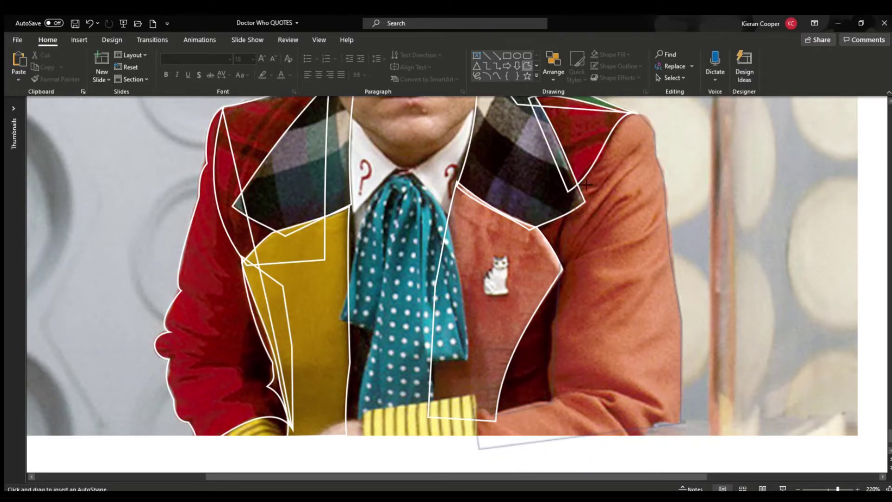
left_click(639, 114)
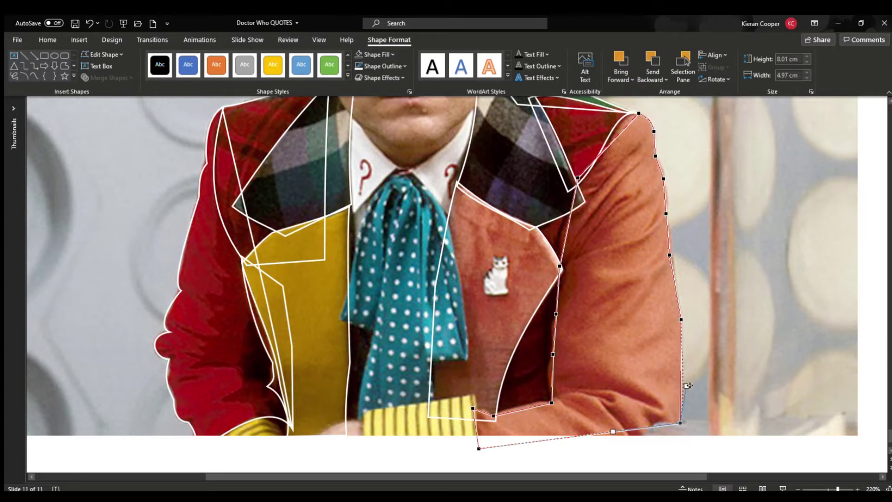
- Curve the orange sleeve outline along its outer arm, its inner edge beside the lapel and the forearm near the cuff
left_click_drag(686, 388, 688, 395)
left_click_drag(673, 260, 676, 276)
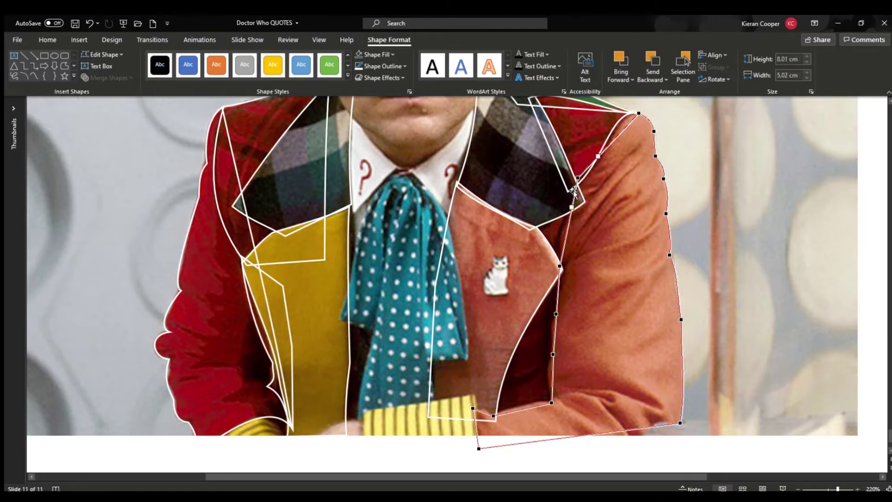
left_click_drag(573, 190, 563, 214)
left_click_drag(552, 374, 549, 377)
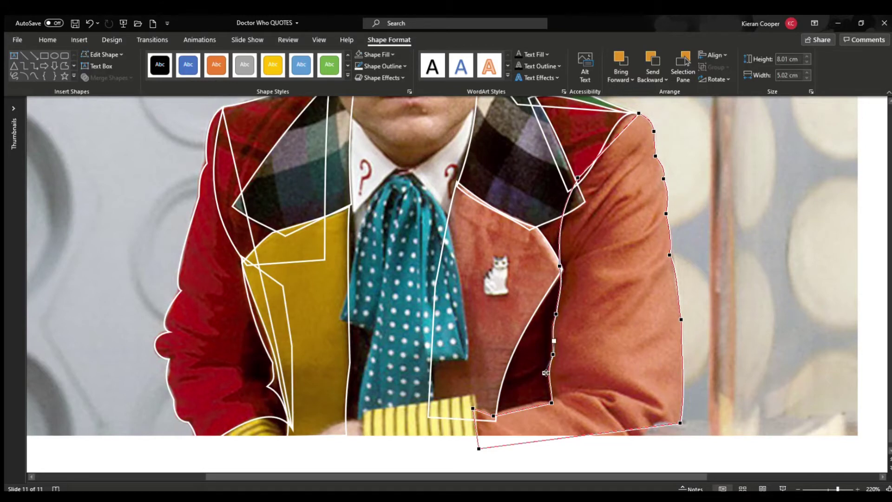
left_click_drag(509, 413, 506, 410)
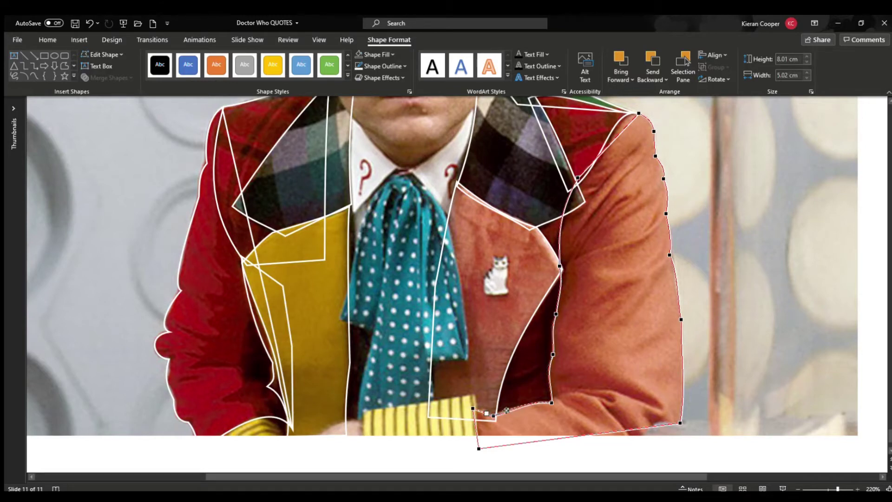
left_click(691, 407)
- Draw a rough white-outlined backing shape around the dark red gap between the orange lapel and the orange sleeve
left_click(477, 76)
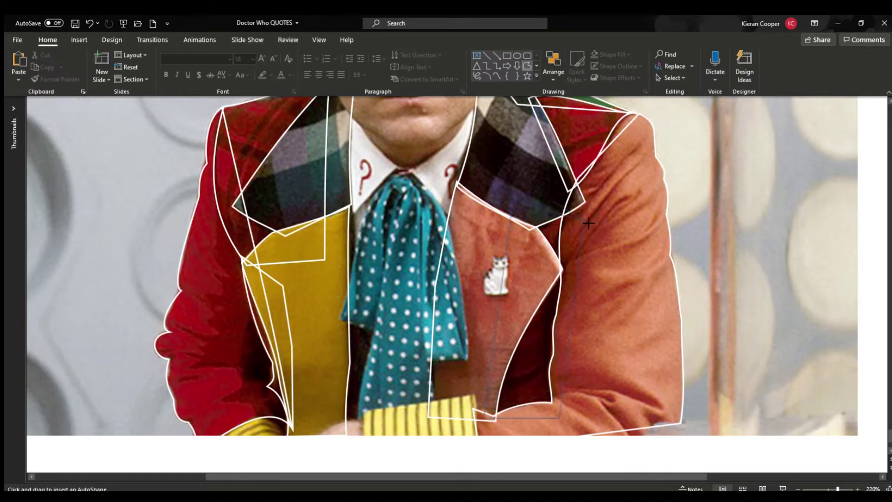
left_click(513, 201)
left_click(619, 442)
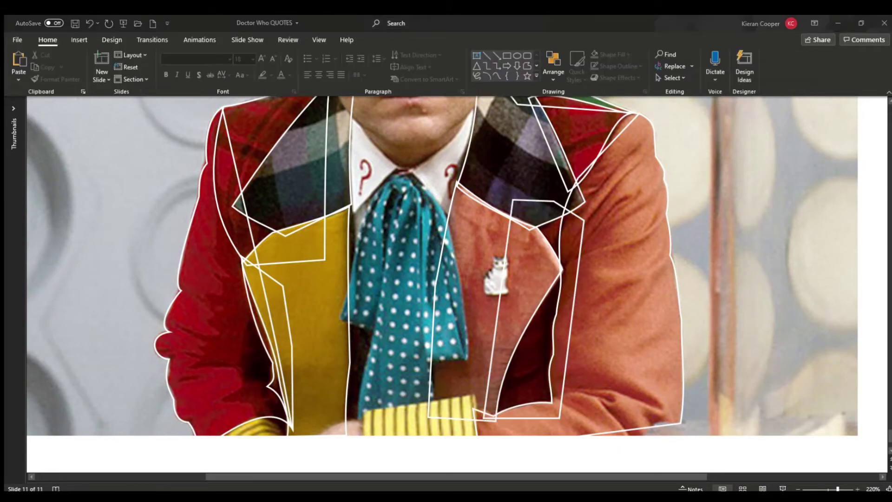
- Outline the yellow striped cuff of the orange sleeve with an unfilled four-sided freeform about 1.42 cm high and 2.71 cm wide
left_click(528, 65)
left_click(477, 439)
left_click(473, 394)
left_click(364, 408)
left_click(364, 453)
left_click(477, 438)
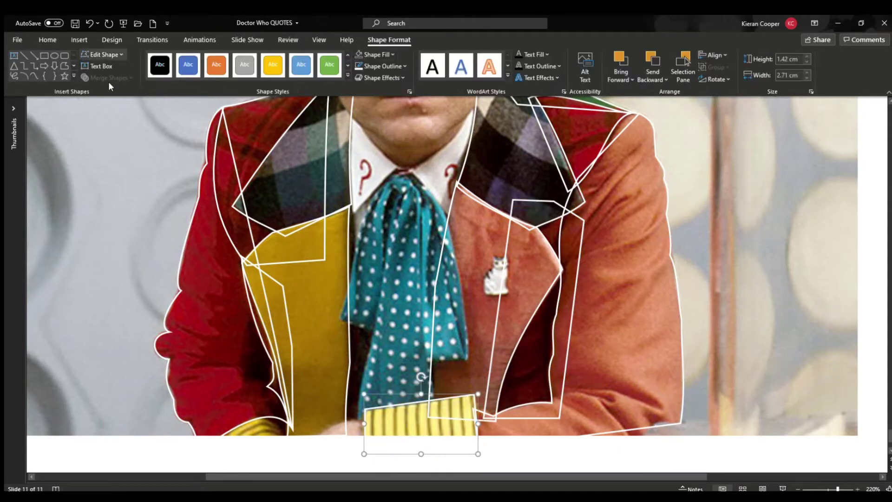
left_click(478, 460)
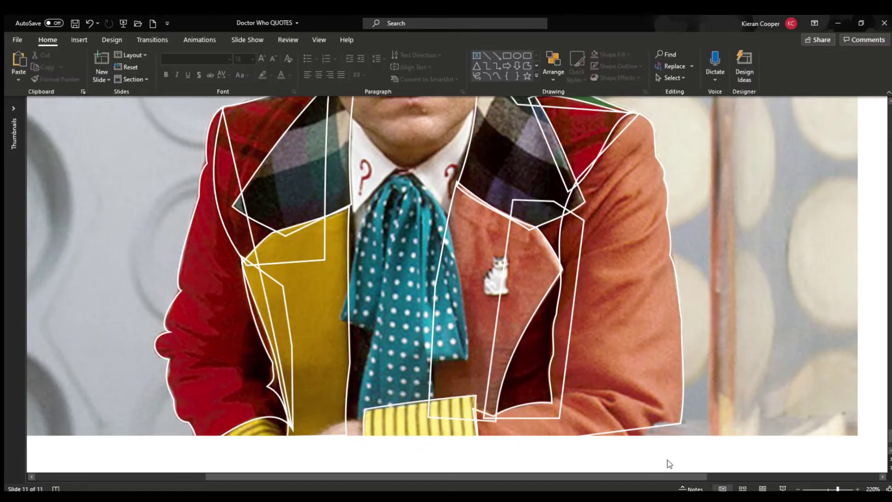
- Outline the spotted cravat's fold beside the orange lapel with an unfilled freeform and curve its edges
scroll(483, 289, "up", 1)
scroll(483, 289, "up", 4)
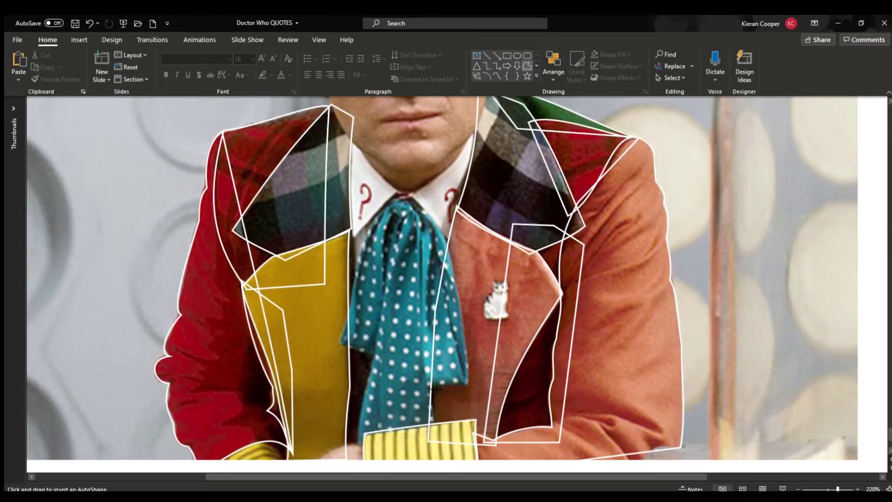
mouse_move(430, 384)
left_mouse_down()
mouse_move(420, 235)
mouse_move(468, 384)
mouse_move(428, 333)
mouse_move(420, 232)
mouse_move(424, 242)
left_mouse_up()
left_click(454, 277)
left_click(424, 243)
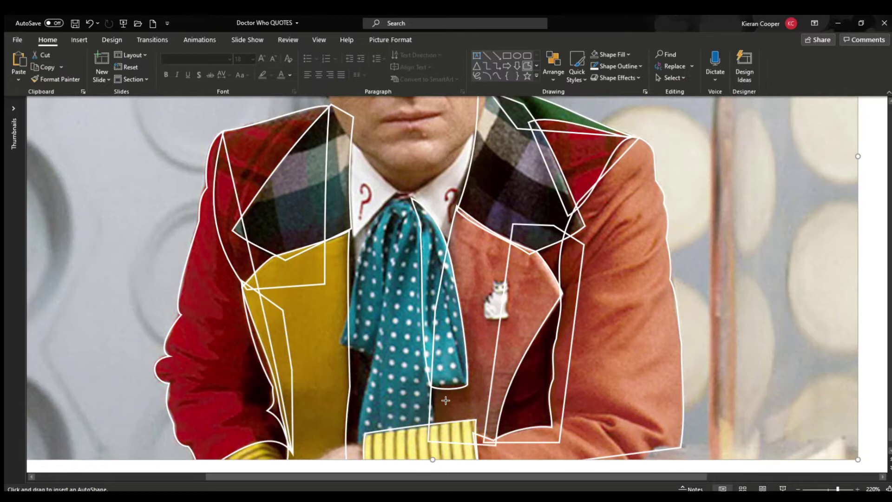
- Outline the cravat's short fold beside the yellow lapel with a freeform about 3.84 cm by 1.34 cm, and curve its edges
left_click(356, 336)
left_click(394, 199)
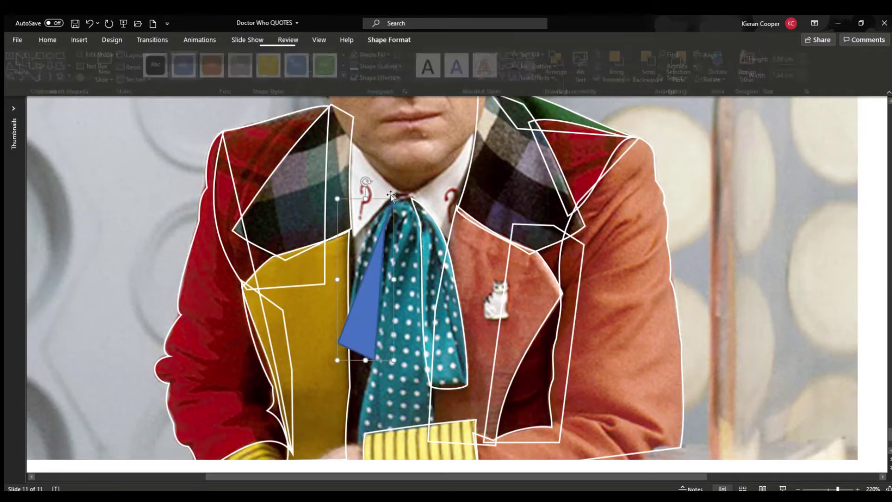
left_click(344, 341)
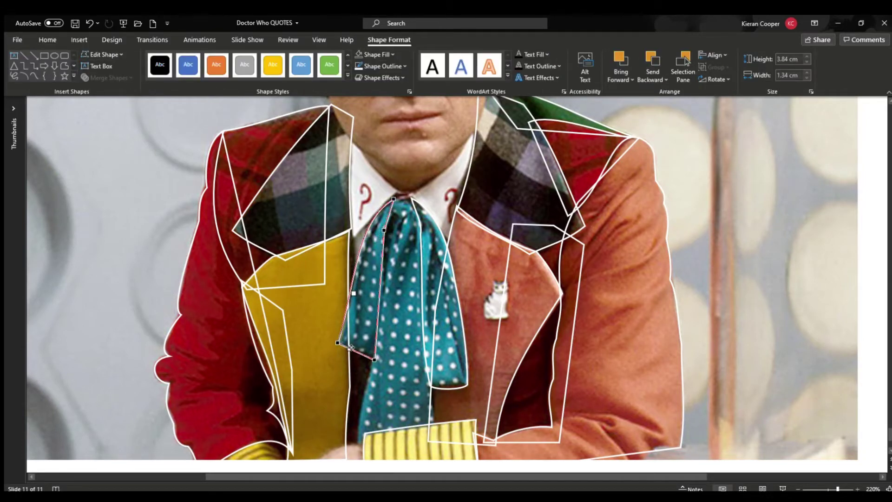
left_click_drag(343, 346, 338, 353)
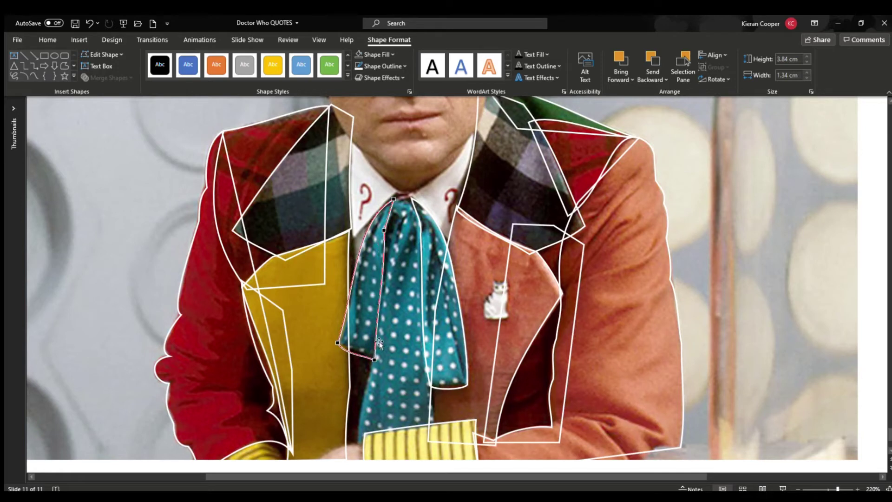
key("Escape")
key("Escape")
- Trace the cravat's long centre piece down to the cuff with a freeform about 6.21 cm by 1.71 cm, and curve its edges
left_click(527, 65)
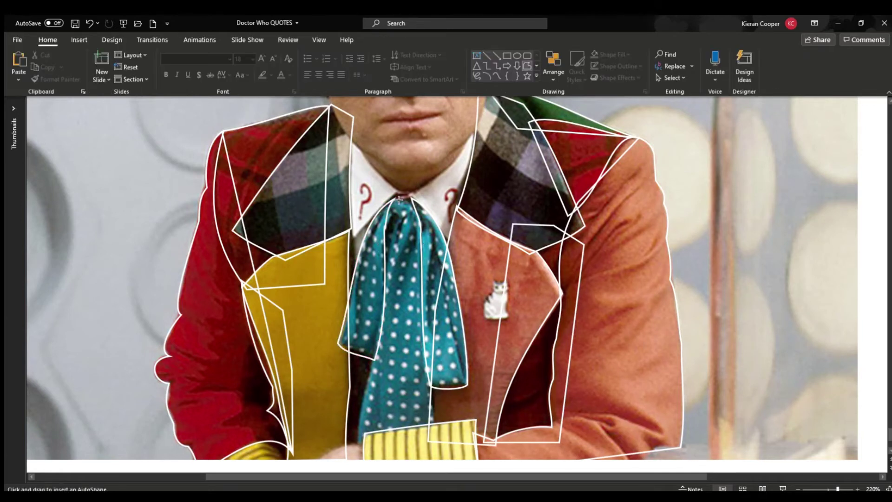
left_click(366, 460)
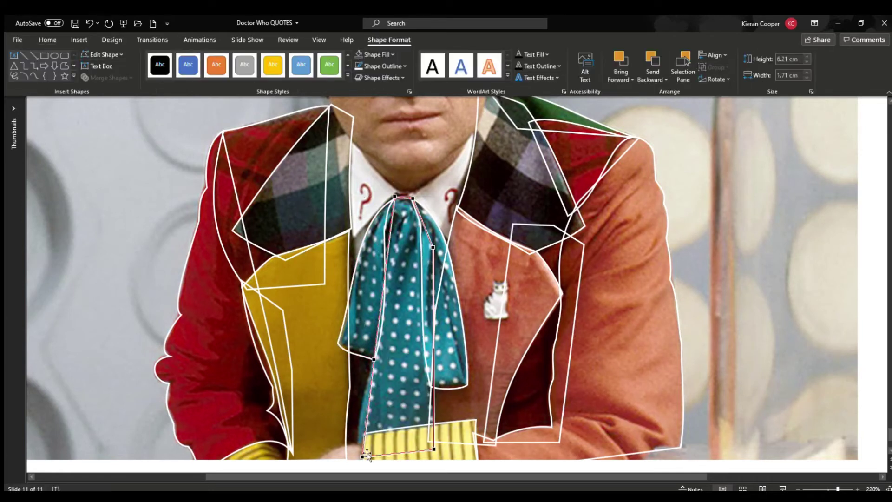
left_click_drag(436, 382, 432, 383)
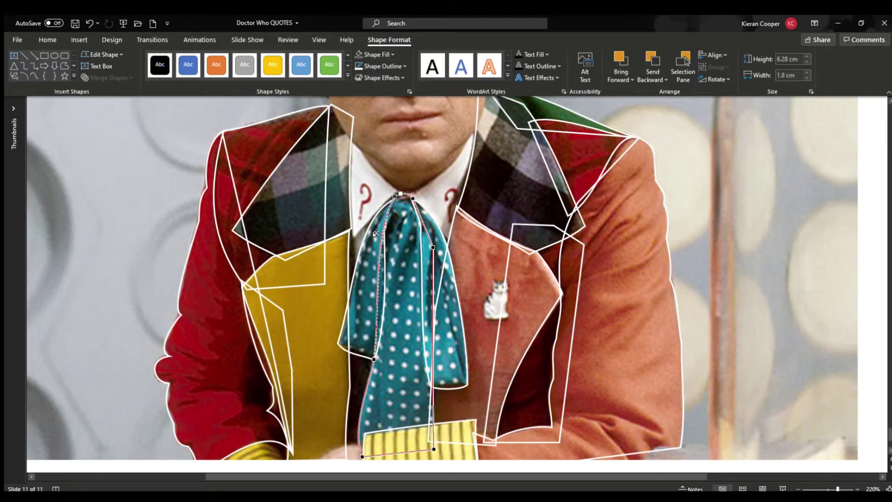
left_click(419, 216)
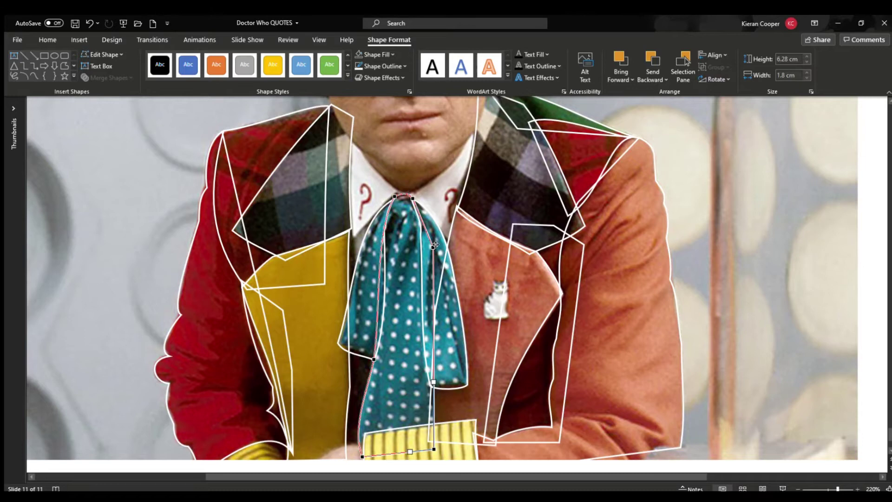
left_click(855, 380)
- Outline the white collar point on the yellow lapel's side, about 2.49 cm by 1.25 cm, and curve its edges
scroll(860, 378, "up", 1)
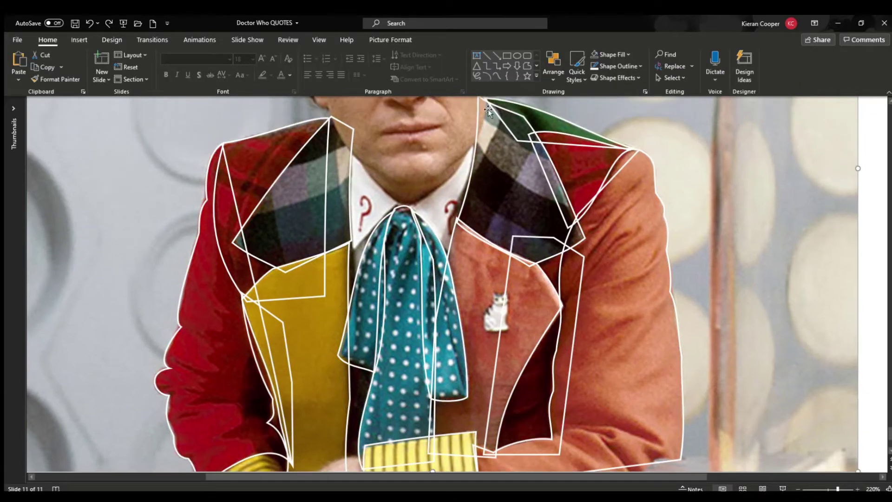
left_click(353, 200)
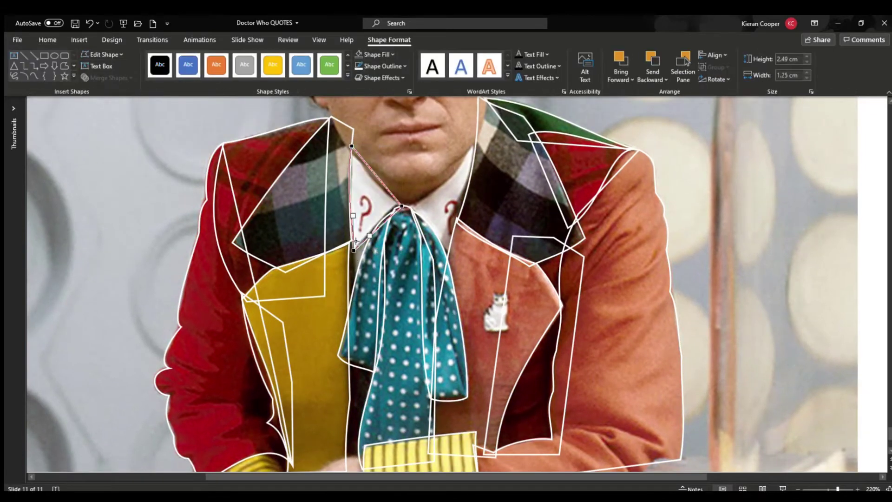
left_click_drag(352, 198, 346, 195)
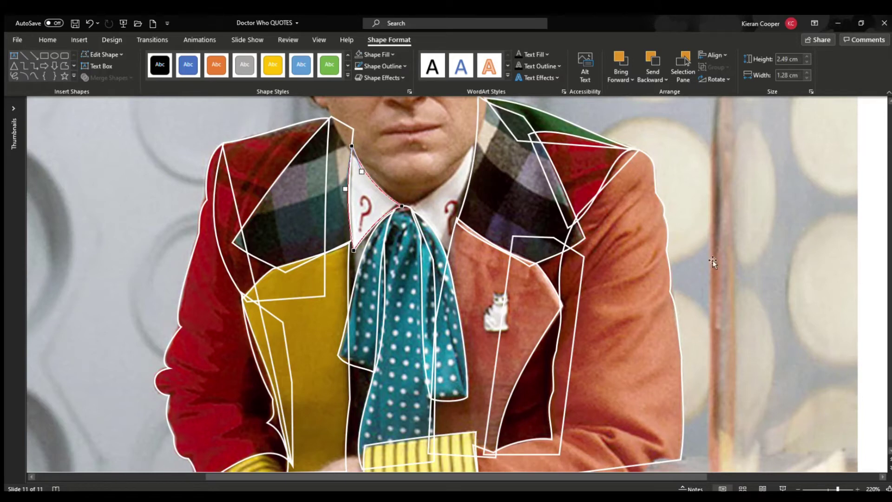
- Outline the white collar point on the orange lapel's side, about 2.83 cm by 1.59 cm, and curve its edges
left_click(65, 66)
left_click(454, 263)
left_click(472, 141)
left_click(406, 205)
left_click(452, 259)
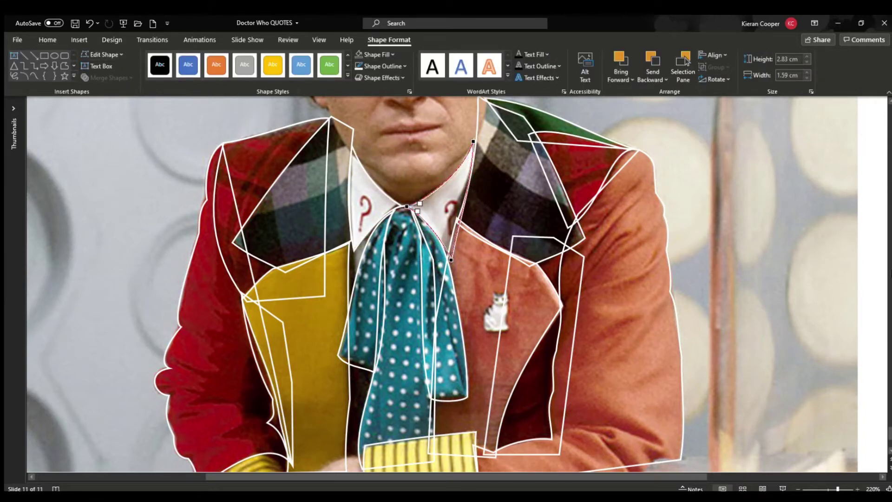
left_click(406, 204)
- Draw an unfilled four-sided shirt backing shape across the upper part of the cravat, between the two lapels
left_click(470, 354)
left_click(316, 320)
left_click(346, 215)
- Draw a four-sided freeform about 2.68 cm by 1.42 cm around the dark gap between the yellow lapel and the lower cravat
scroll(343, 352, "down", 1)
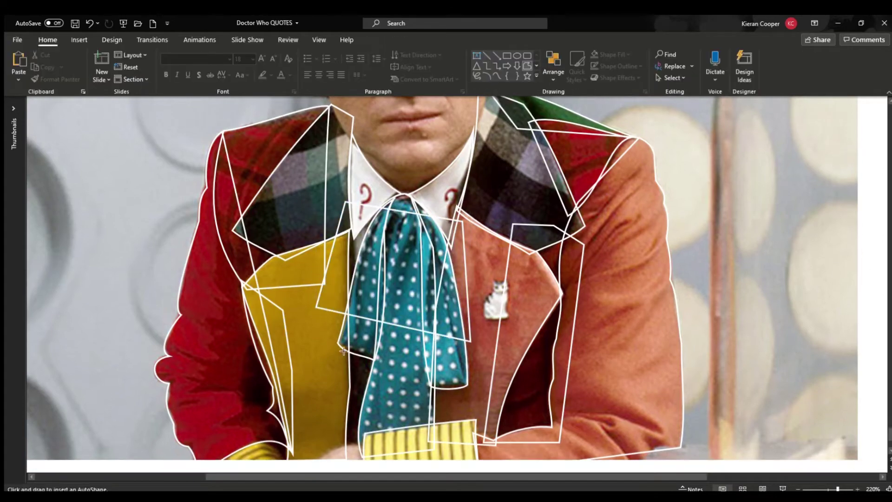
left_click(375, 458)
left_click(327, 339)
left_click(386, 342)
left_click(385, 450)
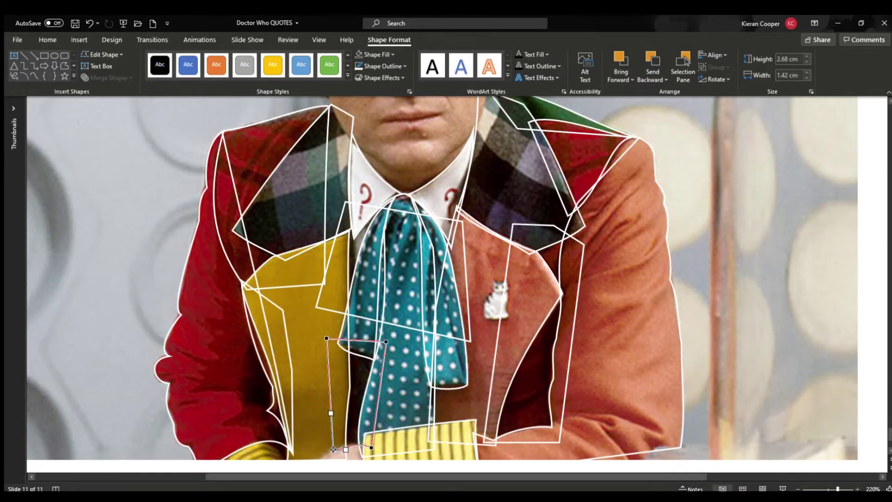
left_click(375, 457)
- Trace the cat badge on the orange lapel with a freeform about 0.94 cm by 0.65 cm, unfilled and with curved edges
scroll(610, 239, "up", 3)
scroll(610, 238, "down", 3)
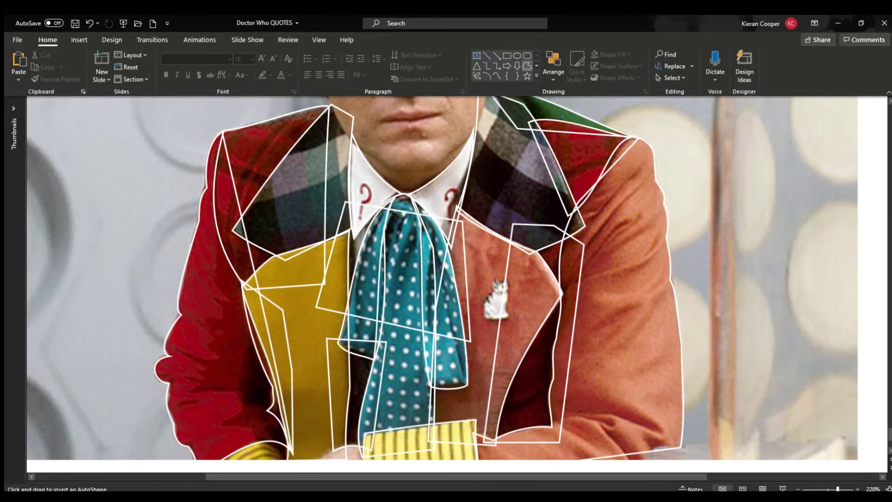
left_click(495, 324)
scroll(495, 323, "up", 5)
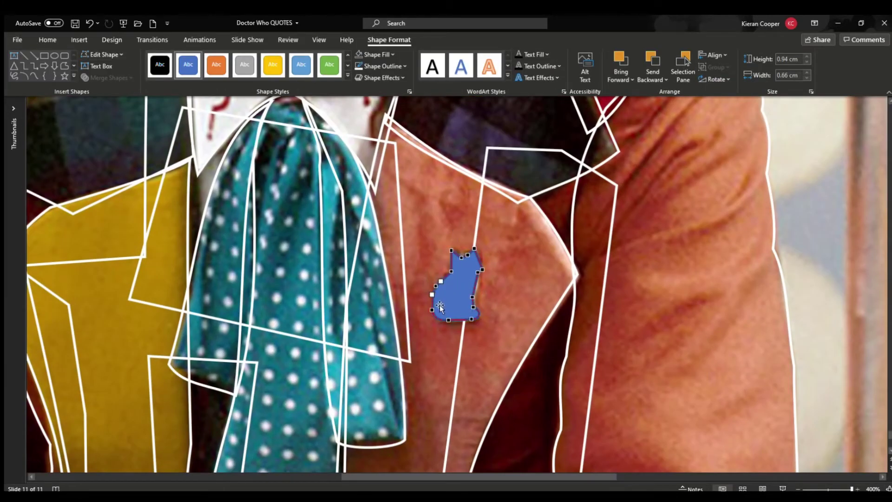
left_click(481, 270)
left_click_drag(441, 277, 437, 281)
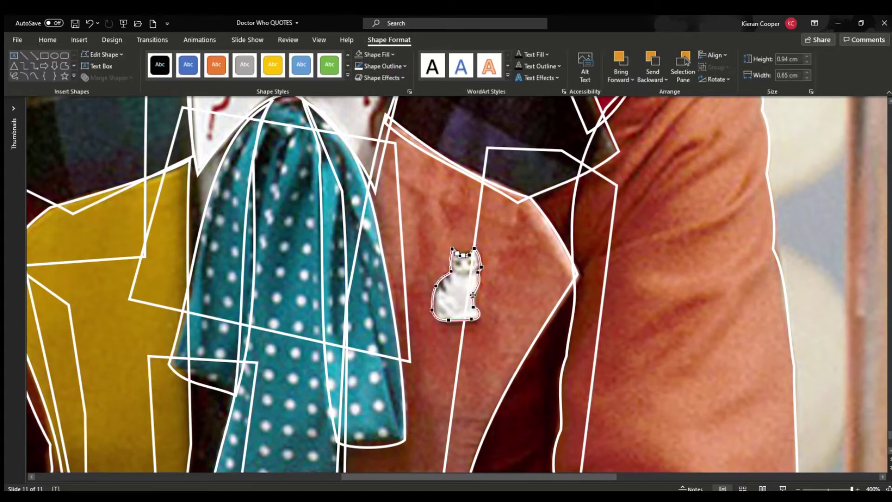
left_click(795, 318)
- Outline the neck between the chin and the two collar points with an unfilled white-outlined freeform
scroll(615, 408, "up", 10)
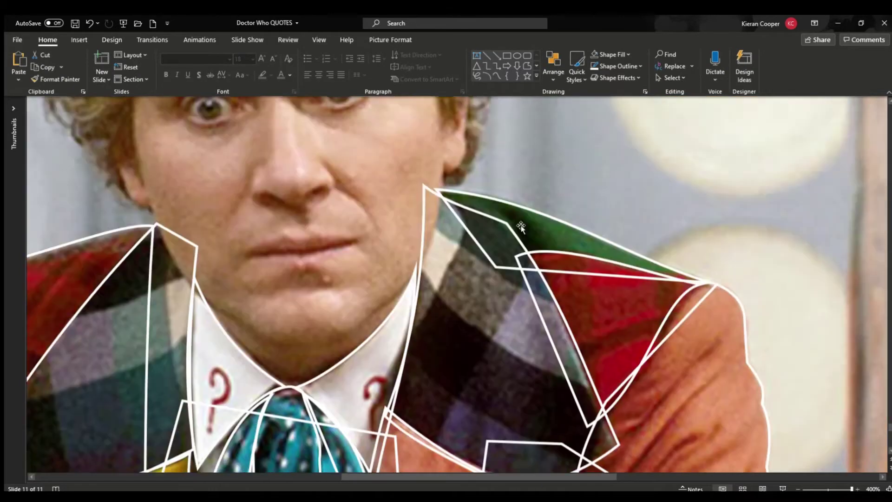
scroll(696, 418, "left", 5)
scroll(669, 294, "down", 4)
scroll(533, 418, "up", 2)
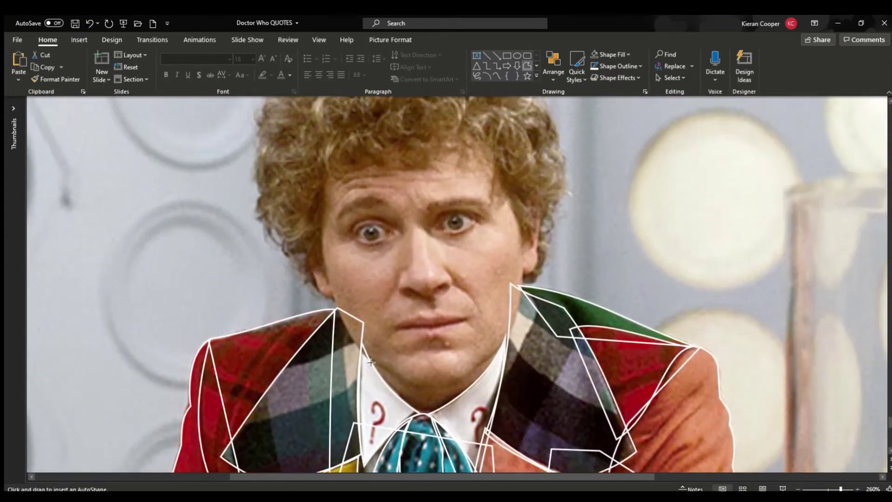
left_click(395, 377)
key("F4")
left_click(683, 142)
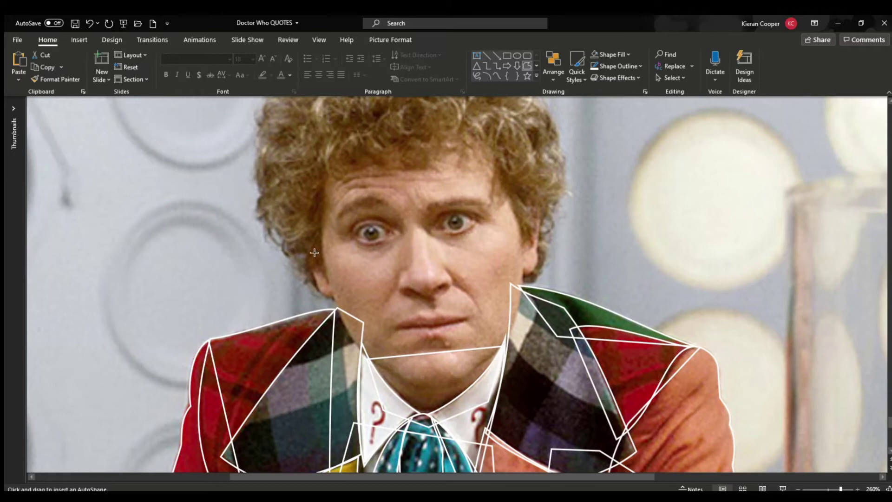
- Trace the face from the chin up into the hair with an unfilled freeform about 5.6 cm high and 4.05 cm wide
left_click(522, 227)
left_click(512, 125)
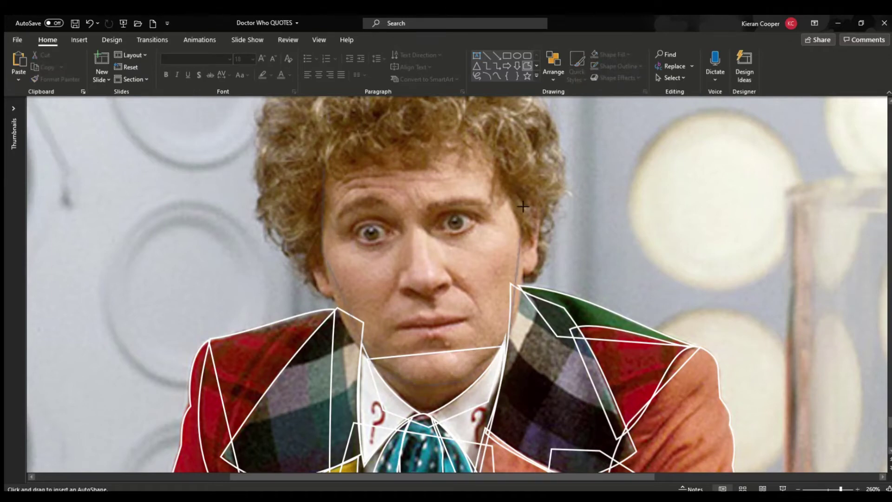
left_click(419, 110)
left_click(323, 165)
left_click(321, 249)
left_click(372, 364)
left_click(508, 333)
key("F4")
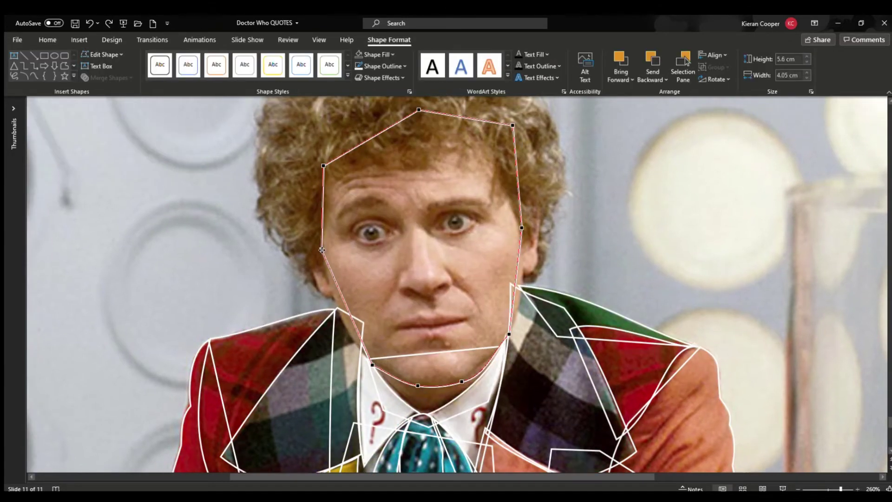
- Curve the face outline's cheeks and chin to follow the jaw, and move its upper right corner slightly inward
left_click_drag(361, 338, 347, 343)
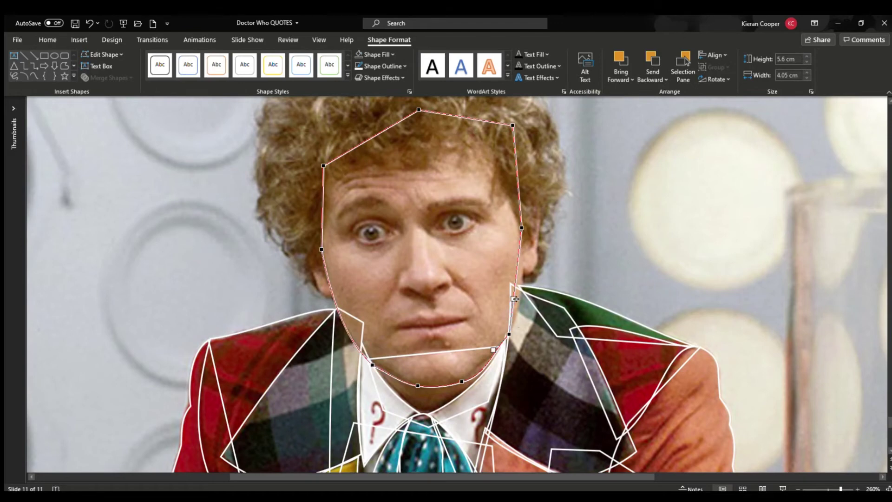
left_click_drag(512, 125, 503, 122)
left_click(355, 147, "ctrl")
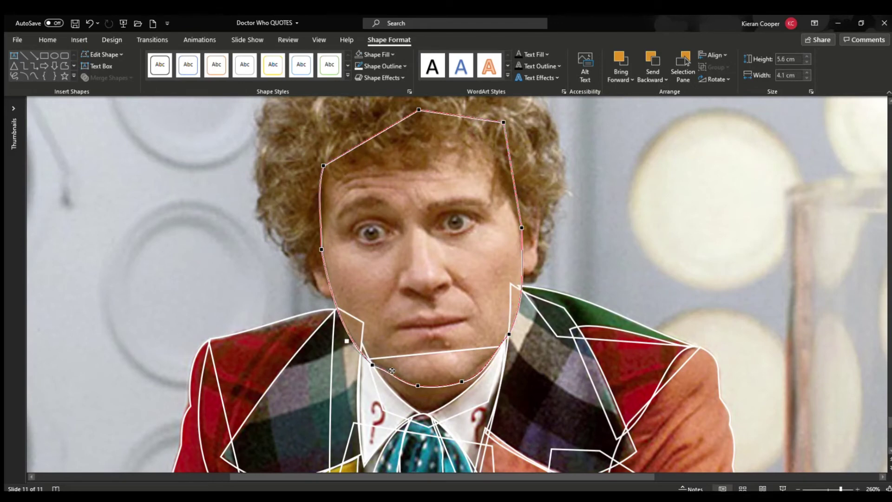
left_click(446, 386, "ctrl")
left_click_drag(462, 382, 458, 389)
key("Escape")
key("Escape")
- Trace both ears with unfilled freeforms, about 1.76 by 0.91 cm on the left and 1.63 by 1.04 cm on the right
left_click(311, 259)
double_click(345, 210)
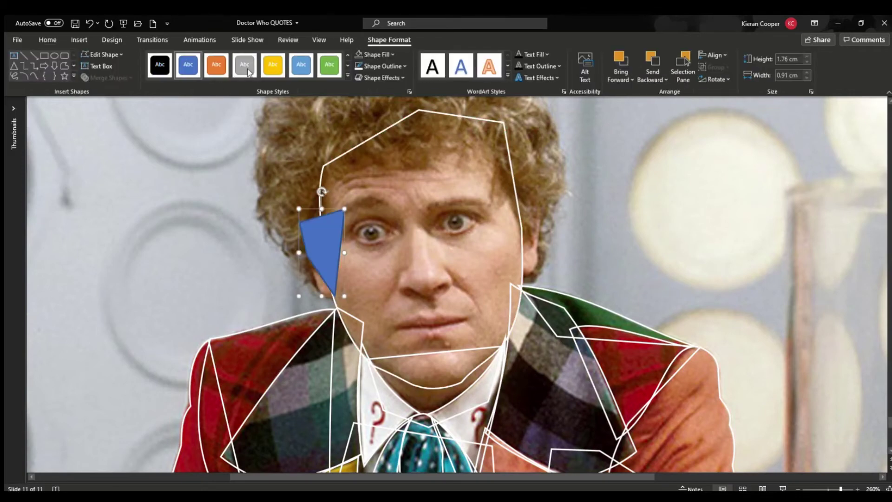
left_click(526, 274)
left_click(537, 251)
left_click(540, 196)
left_click(490, 195)
left_click(516, 269)
left_click(527, 275)
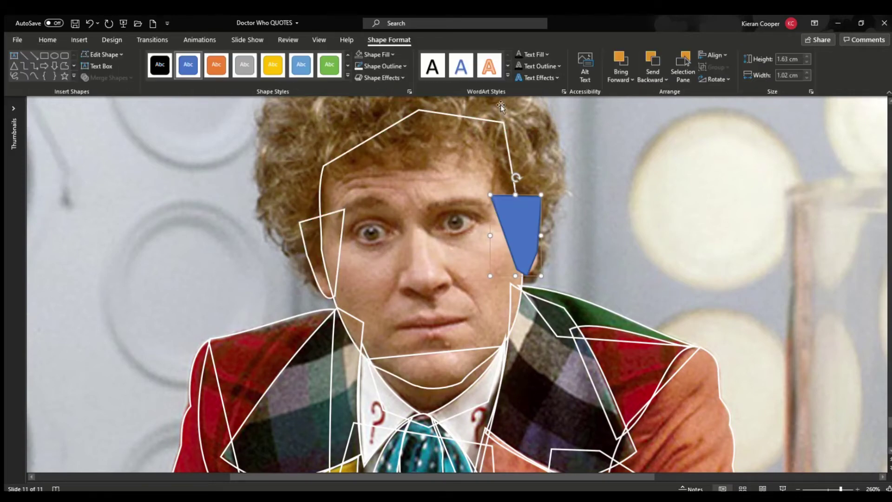
left_click_drag(535, 231, 537, 230)
left_click(527, 275)
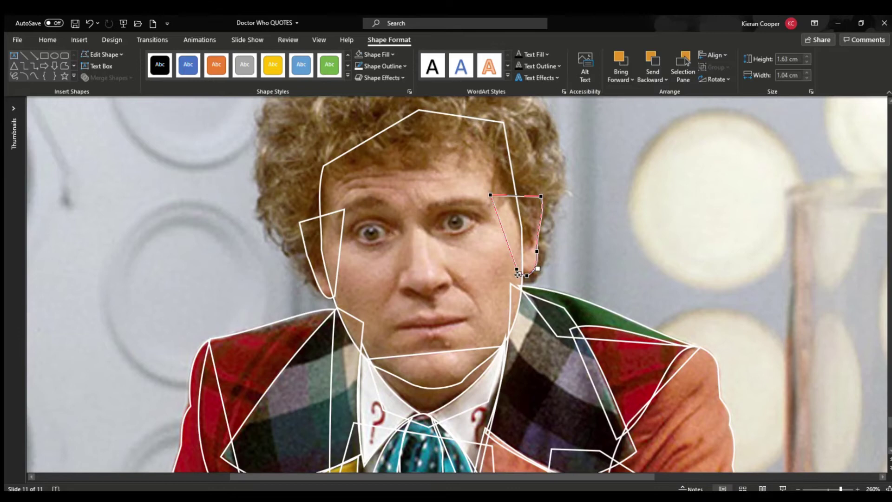
left_click(544, 251)
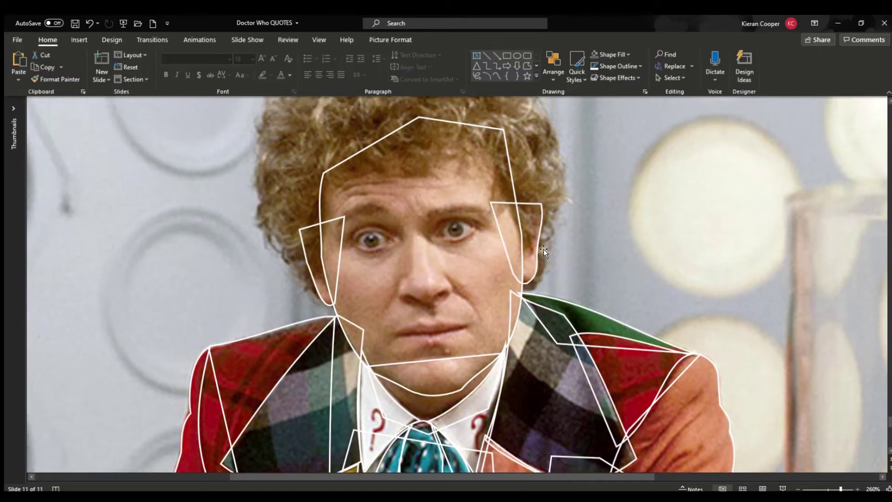
- Trace the outer edge of the curly hair with an unfilled, scalloped freeform about 5.5 cm high and 6.27 cm wide
scroll(543, 251, "up", 3)
left_click(527, 66)
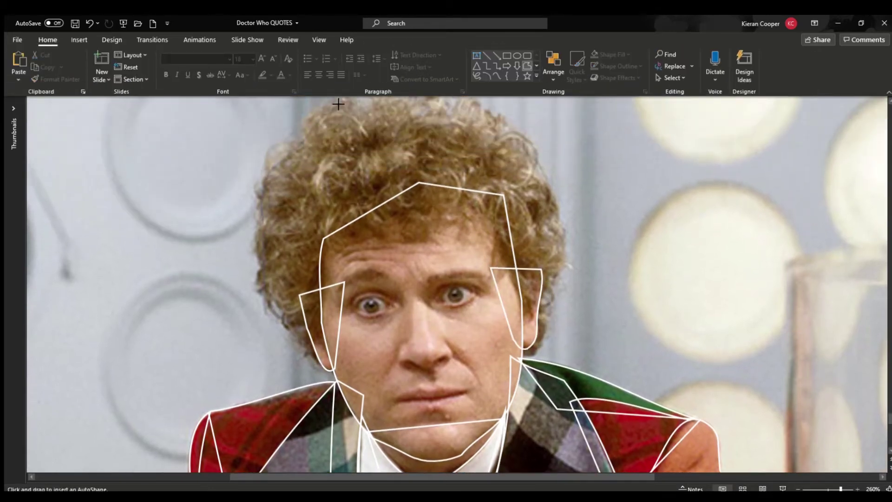
left_click(405, 104)
scroll(585, 342, "up", 2)
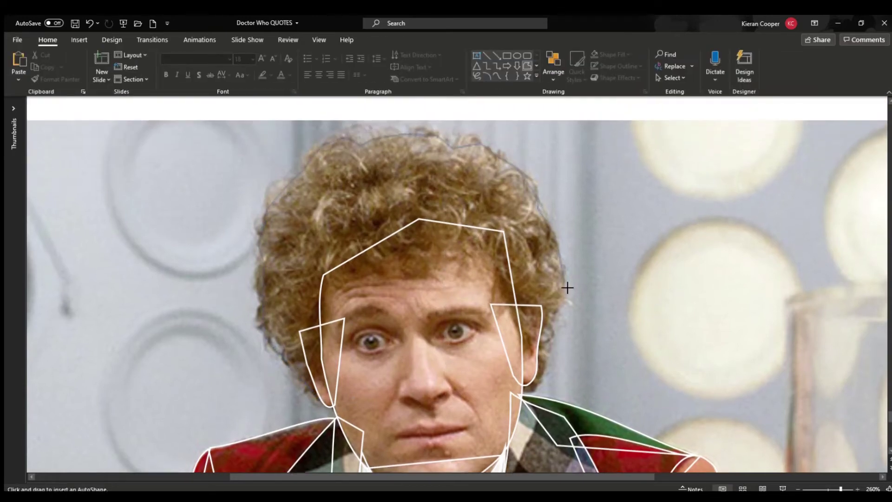
left_click(523, 398)
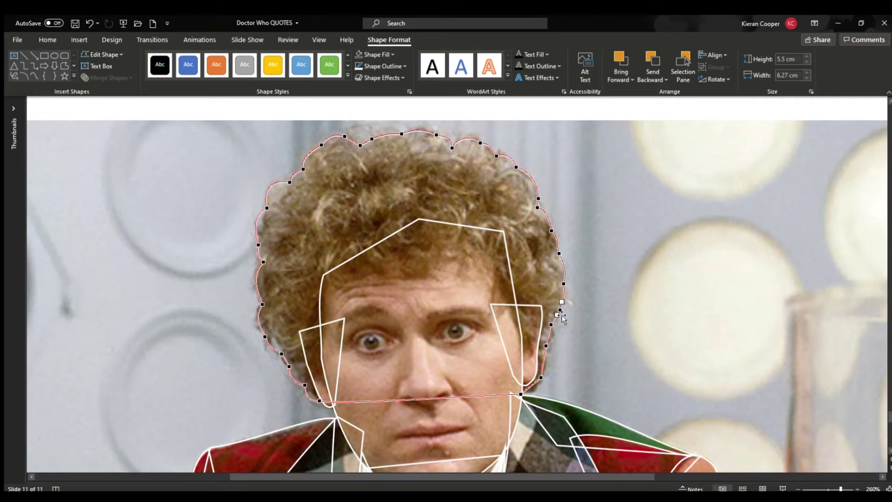
left_click(470, 102)
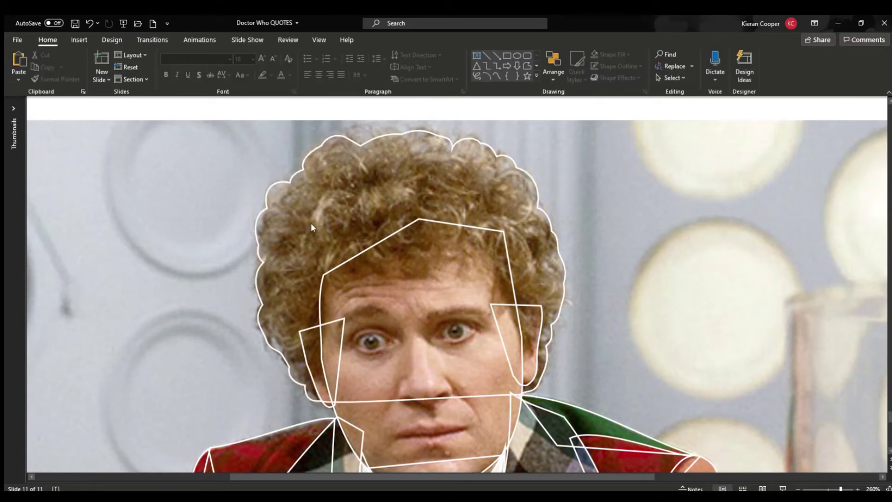
- Draw an open wavy hairline with curved segments across the forehead, about 5.07 cm wide and 0.95 cm high
left_click(527, 65)
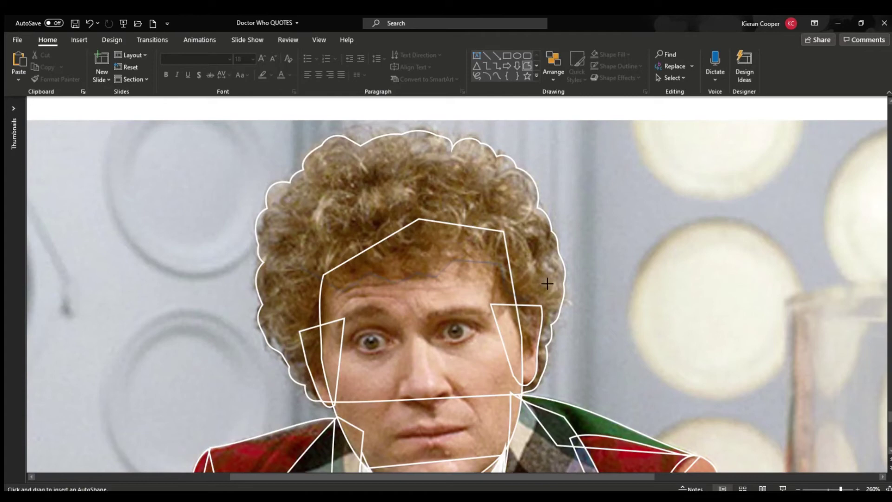
double_click(541, 225)
left_click(101, 54)
left_click(100, 79)
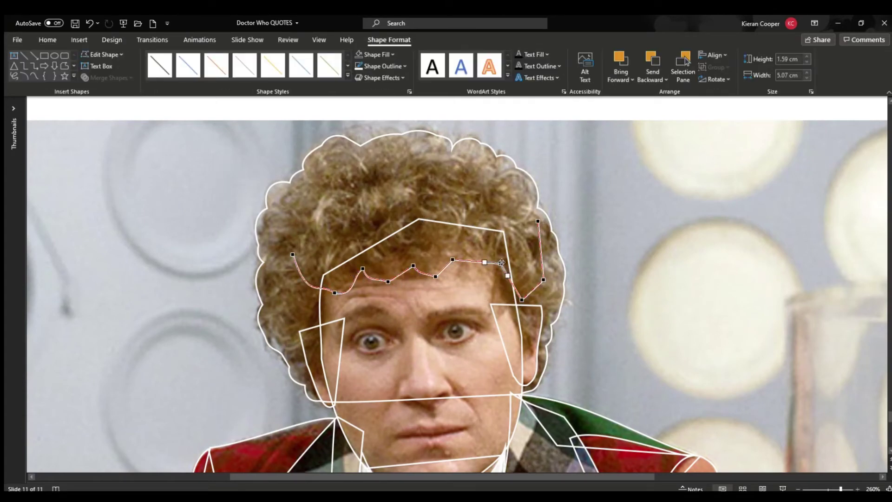
left_click_drag(534, 271, 532, 280)
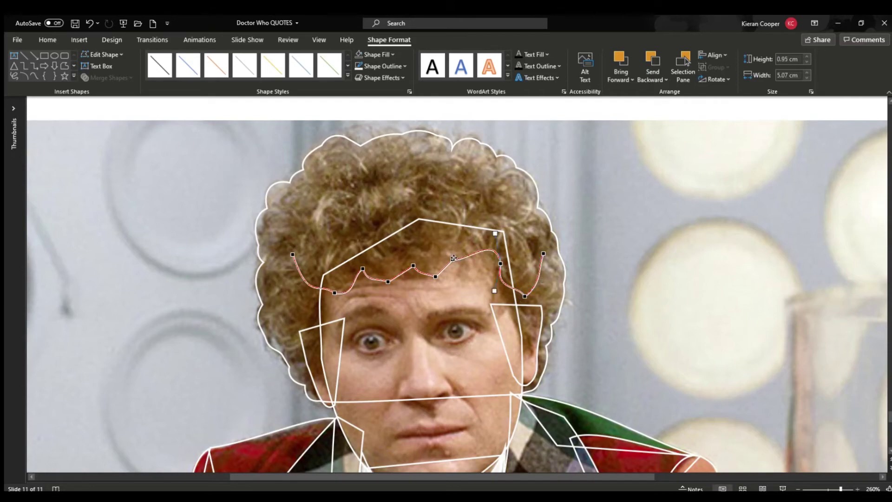
- Remove the peak of the face outline and curve its top edge just above the hairline, about 5.02 cm high overall
left_click(416, 241)
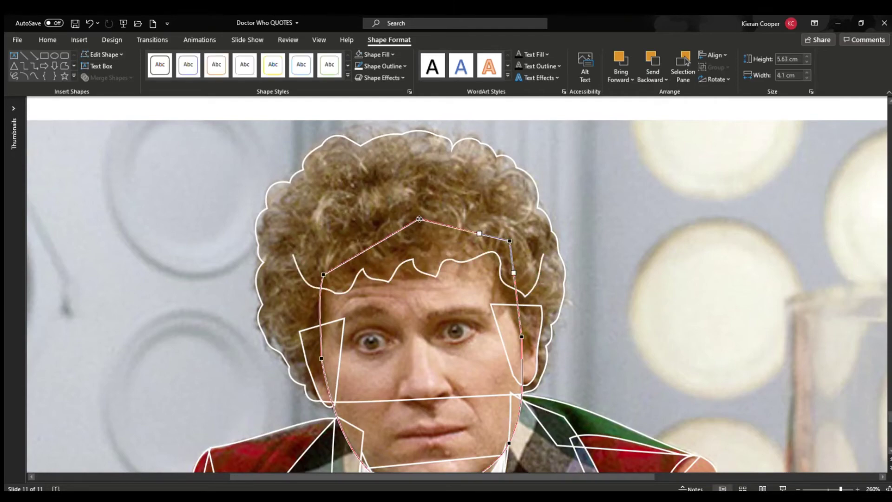
left_click(377, 269)
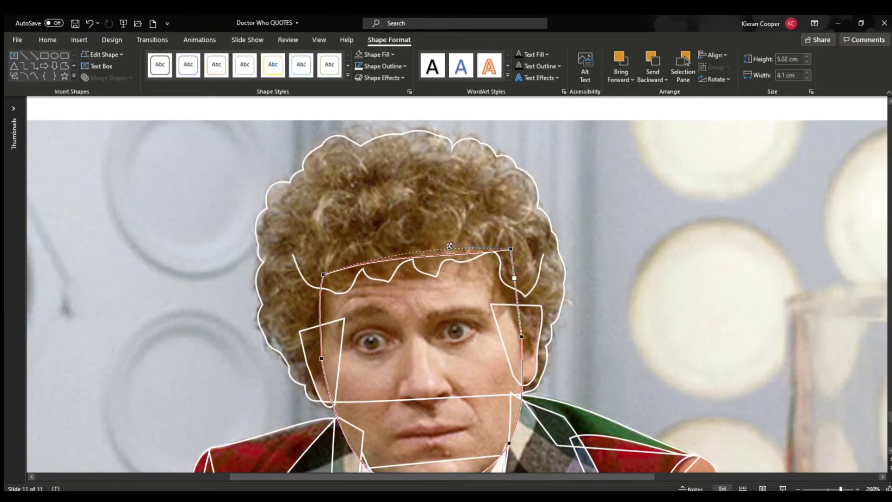
scroll(661, 313, "down", 5)
scroll(719, 371, "down", 7, "ctrl")
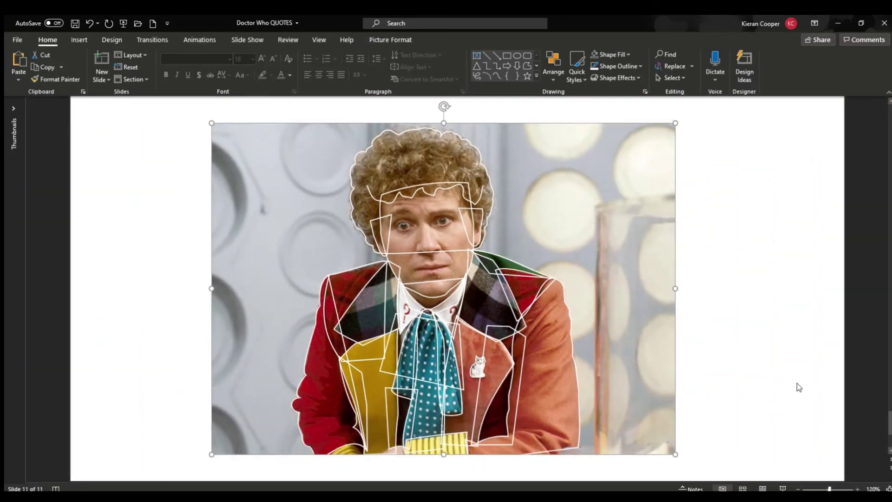
- Extend both ends of the hairline down over the ears with curved segments, making it about 5.13 cm wide and 2.11 cm high
scroll(423, 251, "up", 8, "ctrl")
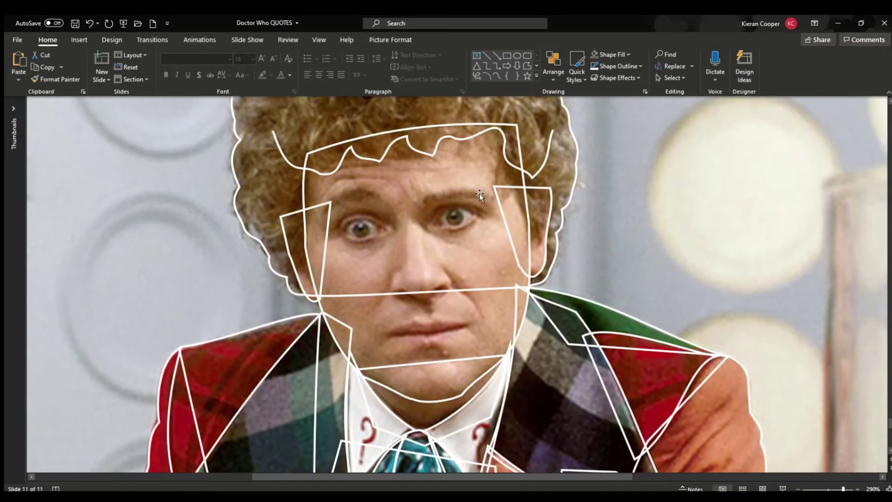
left_click(289, 234)
left_click_drag(289, 235, 279, 239)
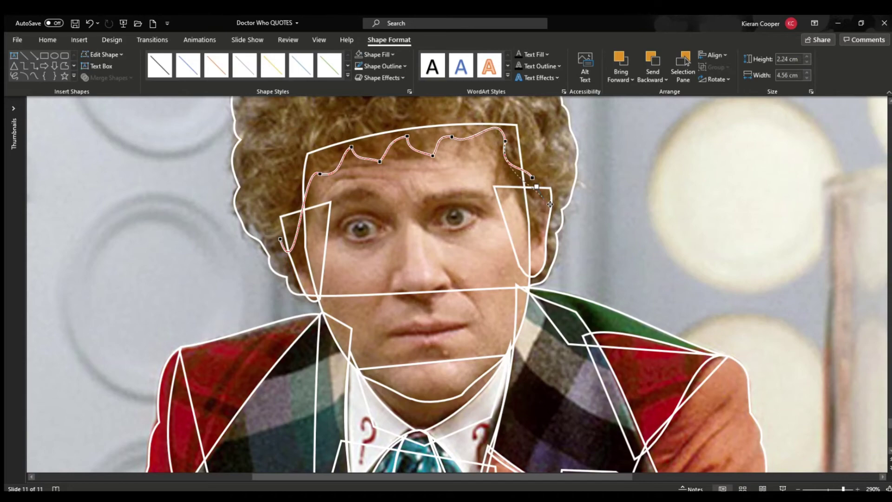
left_click_drag(550, 204, 555, 228)
left_click_drag(280, 240, 275, 243)
scroll(480, 176, "up", 3)
mouse_move(555, 312)
left_mouse_down()
mouse_move(557, 288)
mouse_move(564, 311)
left_mouse_up()
left_click_drag(523, 264, 512, 302)
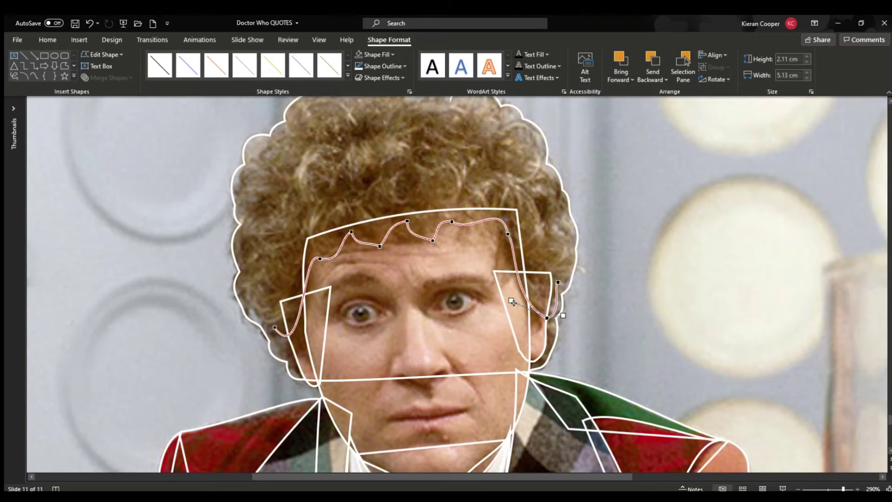
left_click(583, 347)
- Place the reference photo beside the tracing and give the traced shapes black outlines
scroll(603, 320, "down", 5)
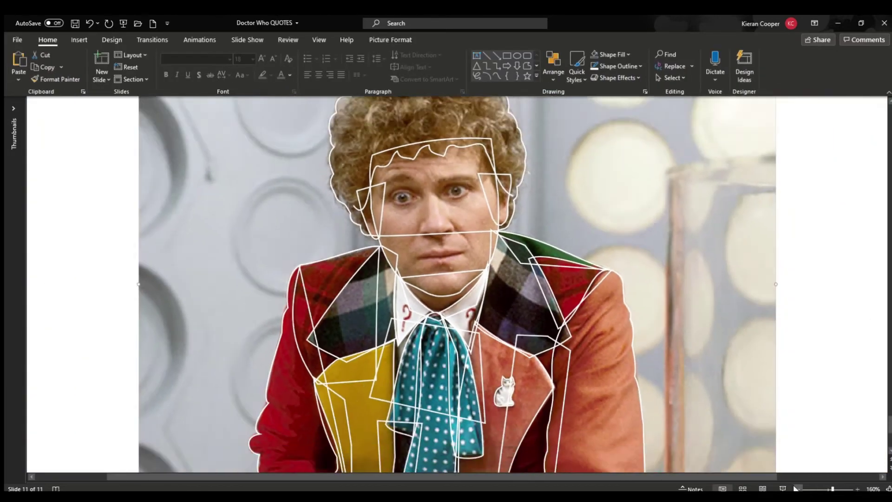
scroll(604, 320, "down", 4)
left_click_drag(286, 243, 582, 244)
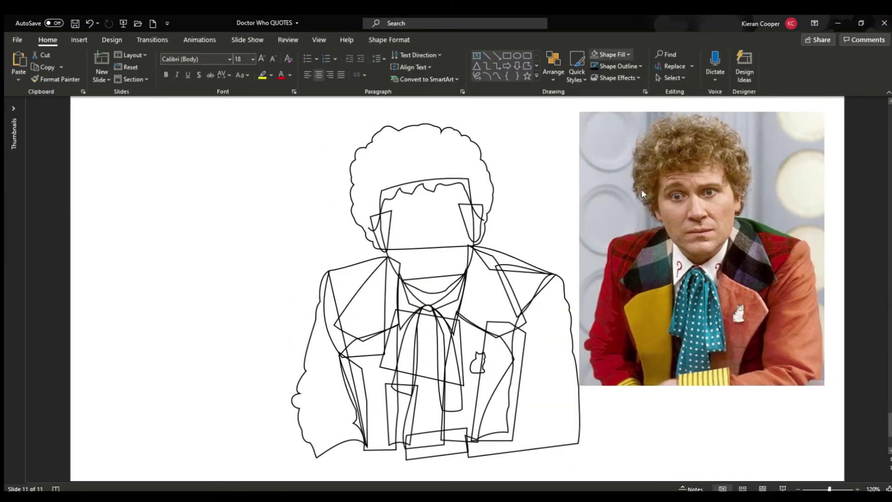
- Fill the coat's left sleeve crimson, its shoulder panel dark red and its inner lining dark brown
left_click(599, 55)
left_click(355, 306)
left_click(599, 54)
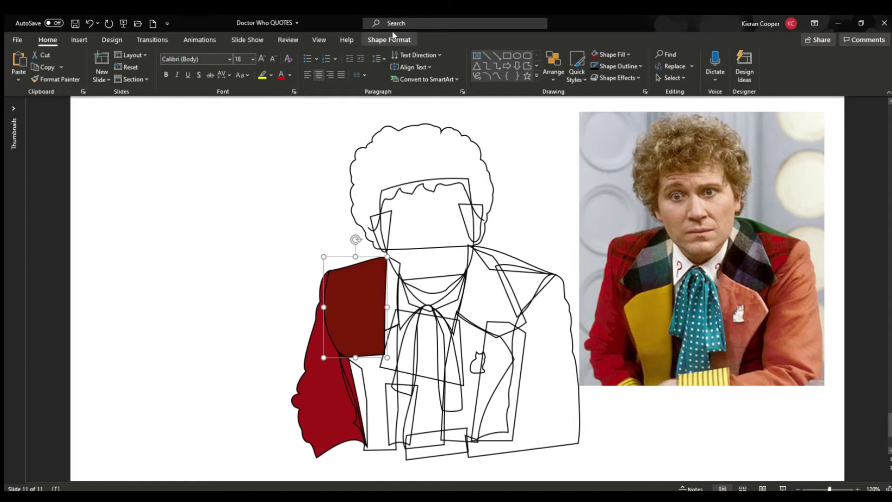
key("Tab")
left_click(389, 39)
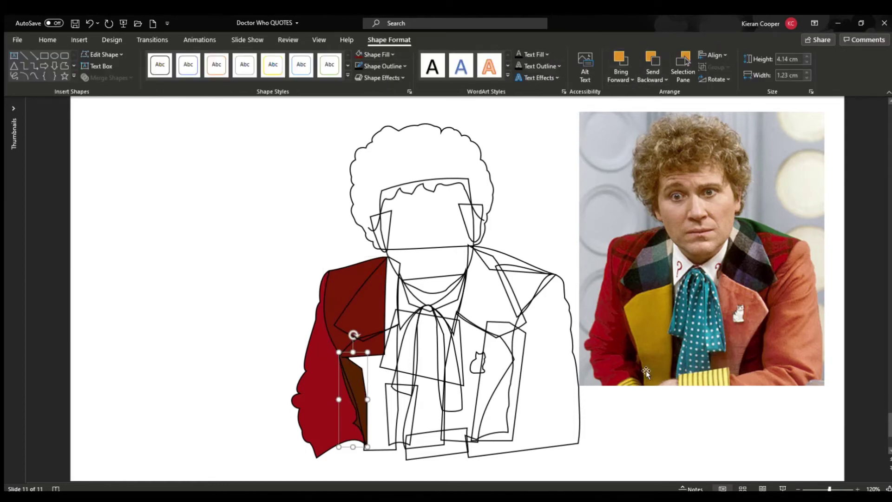
- Fill the coat's right side with an orange sleeve, green shoulder strip, red upper panel and dark maroon inner lining
key("Tab")
key("Tab")
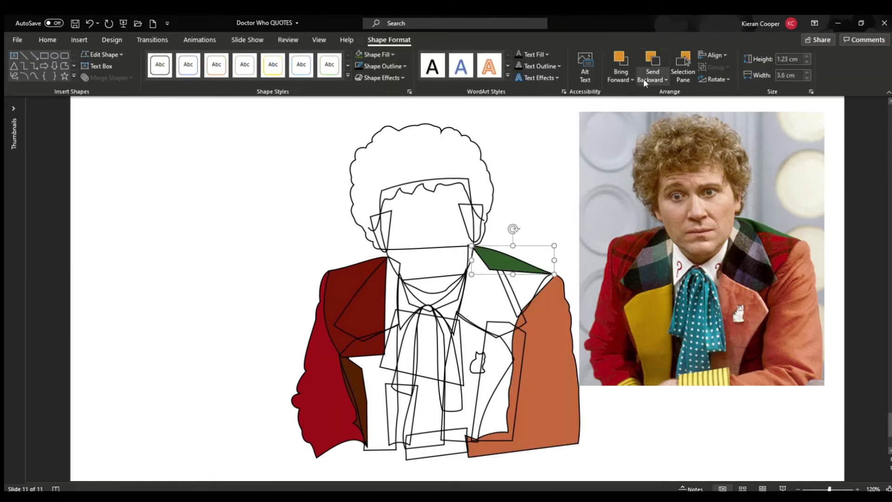
left_click(530, 288)
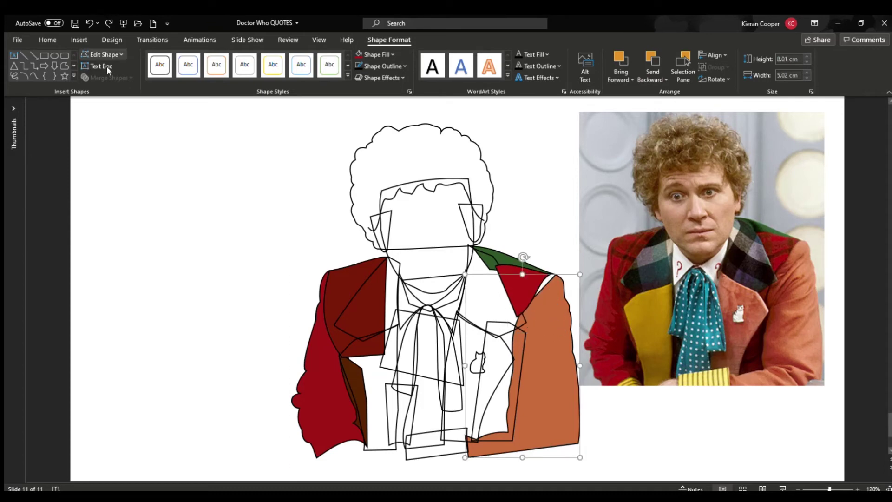
left_click(645, 393)
left_click(519, 401)
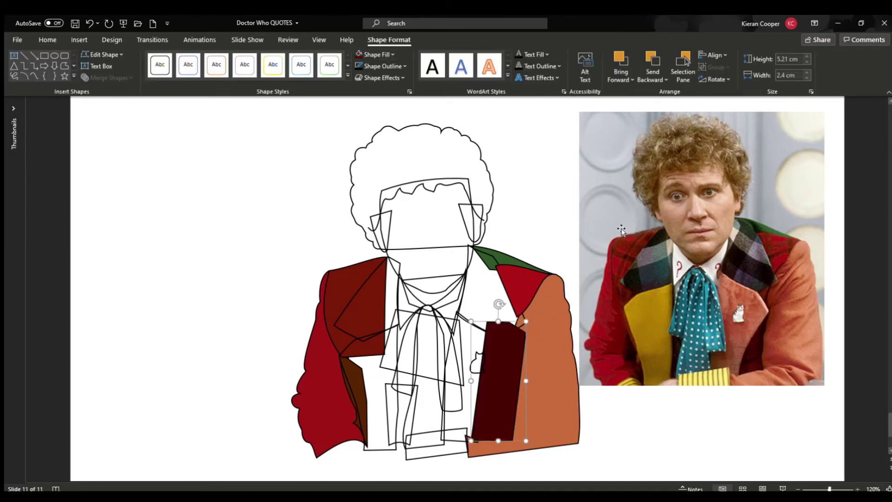
- Fill the cuff pale yellow, the lower left lapel mustard and the gap beside the lower cravat near-black
left_click(665, 454)
left_click(436, 444)
left_click(378, 428)
left_click(379, 427)
left_click(648, 338)
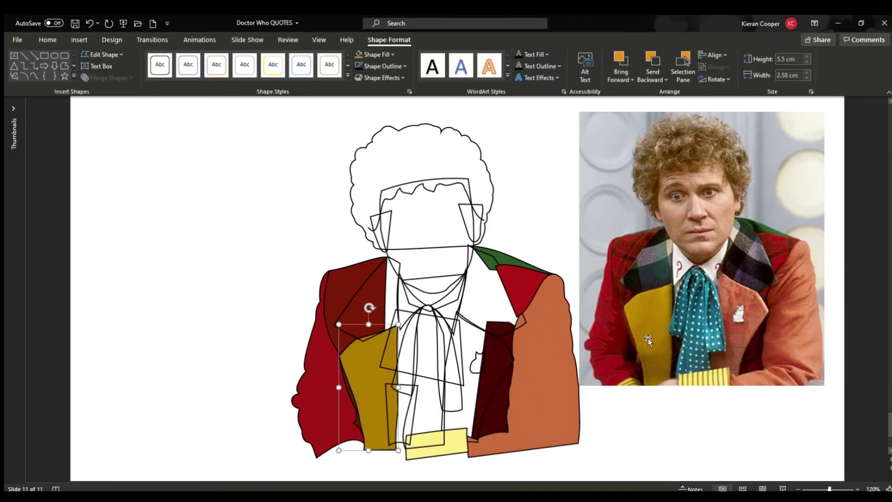
left_click(404, 408)
left_click(641, 436)
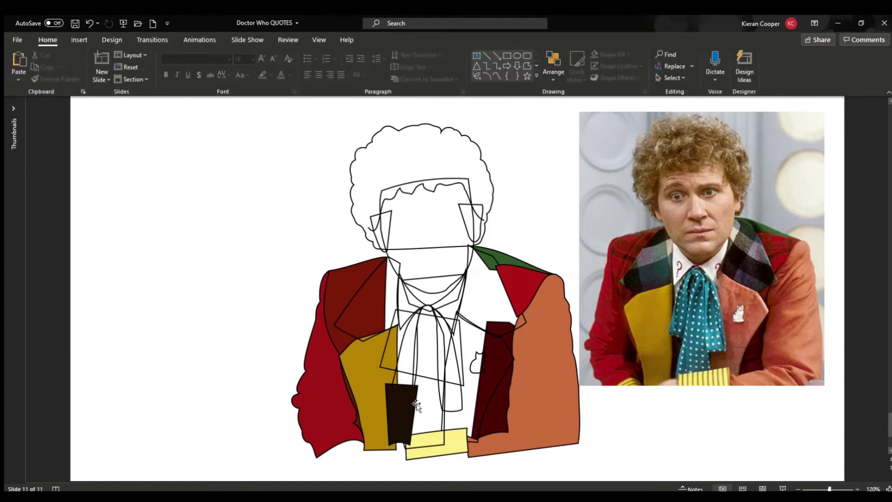
- Fill the cat badge white and both upper plaid lapels grey-green
left_click(477, 361)
left_click(362, 297)
left_click(492, 297, "shift")
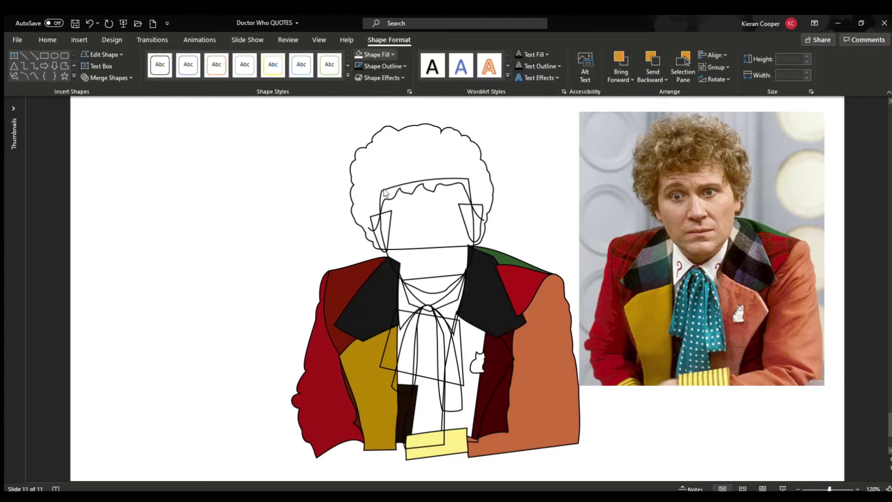
left_click(374, 54)
left_click(382, 55)
- Fill the neck pale cream and stack it behind the two collar points
left_click(433, 276)
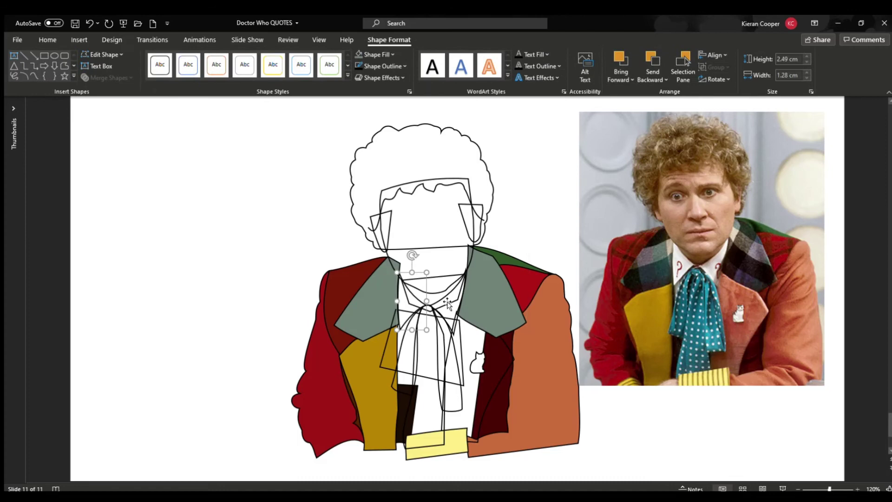
left_click(618, 74)
key("ctrl+z")
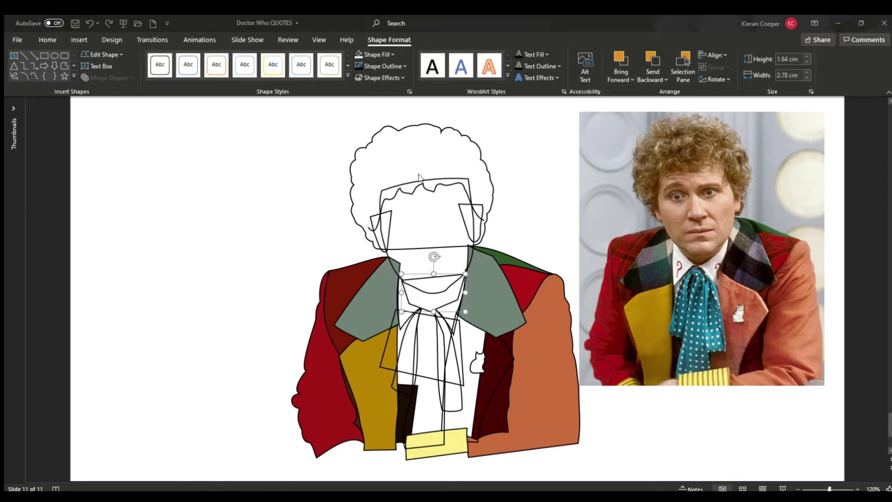
left_click(653, 65)
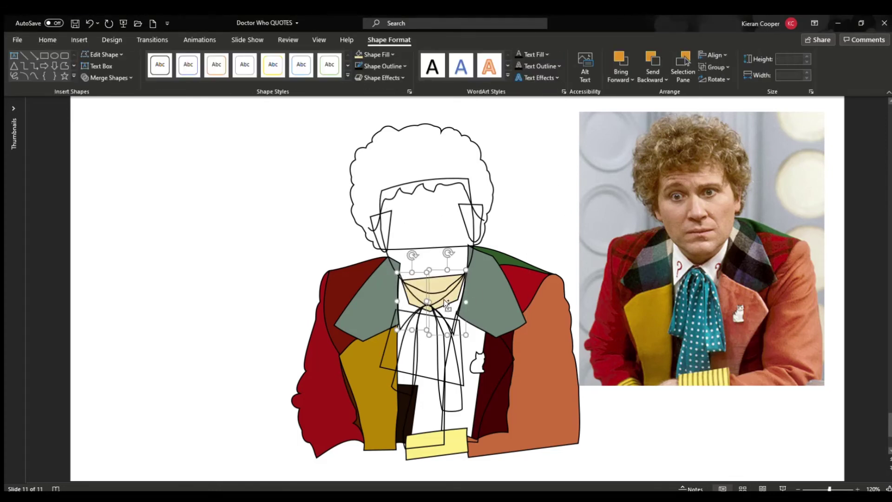
- Fill the shirt front light grey and the three cravat pieces teal, keeping the yellow cuff in front of the cravat
left_click(404, 325)
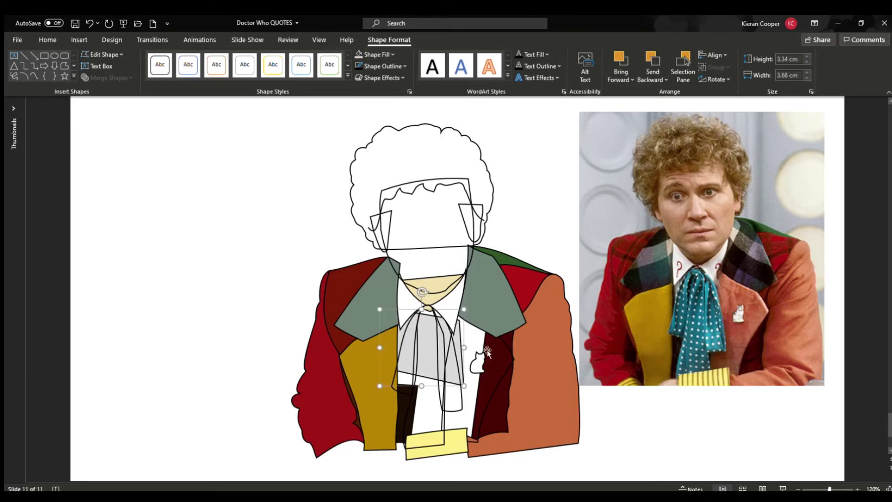
left_click(402, 362, "ctrl")
left_click(677, 367)
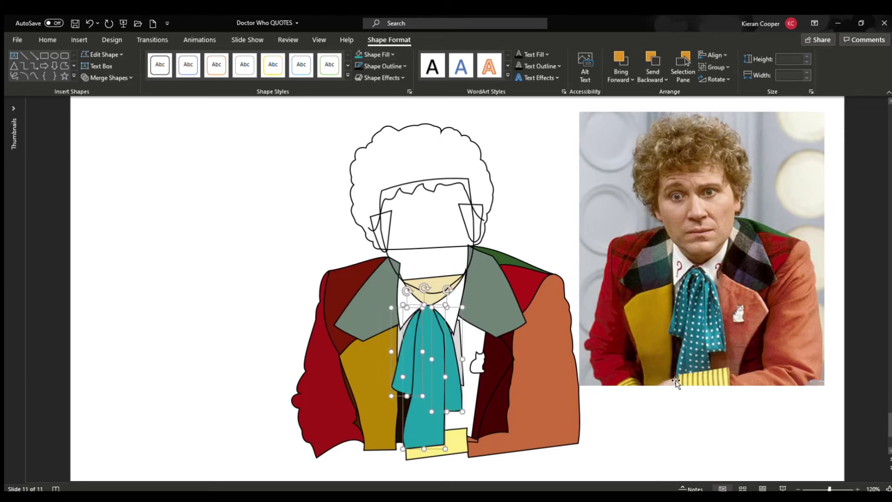
left_click(519, 317)
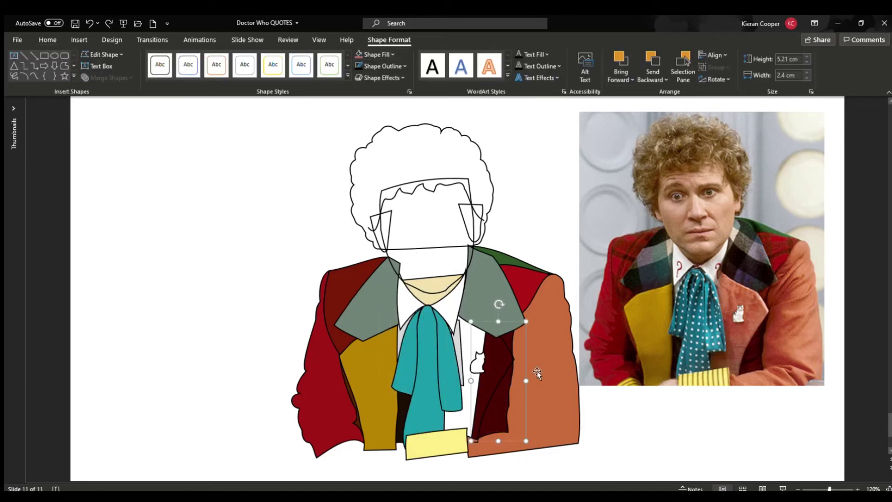
- Fill the lower right lapel dusty pink and stack it behind the cat badge and the cravat
left_click(483, 408)
left_click(745, 379)
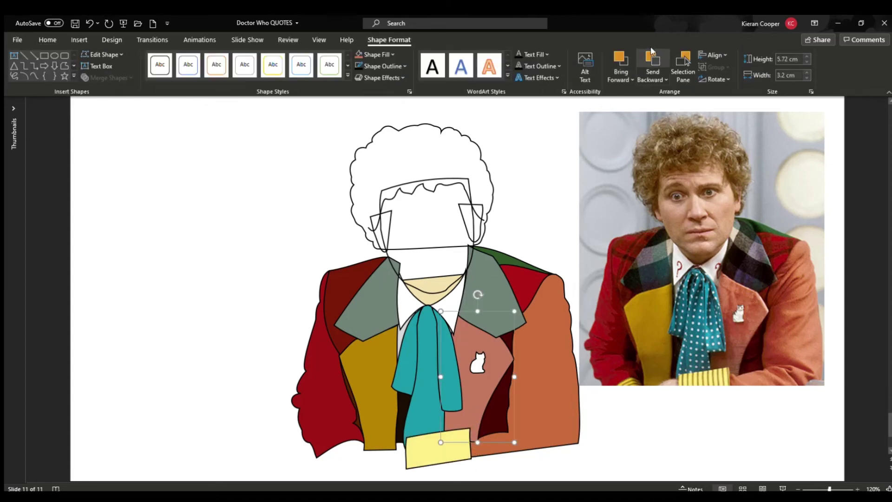
left_click(434, 412)
- Fill the face, ears and neck peach and the hair khaki brown, with the hair stacked behind the face
left_click(398, 225)
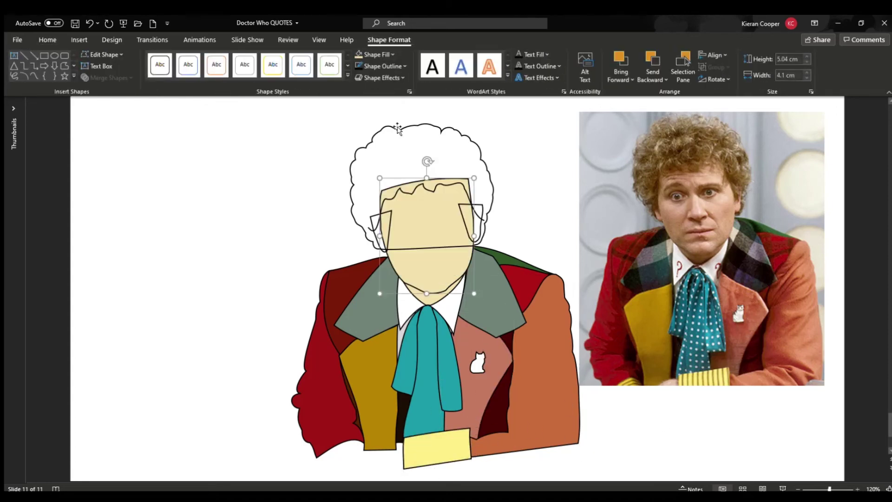
left_click(397, 128)
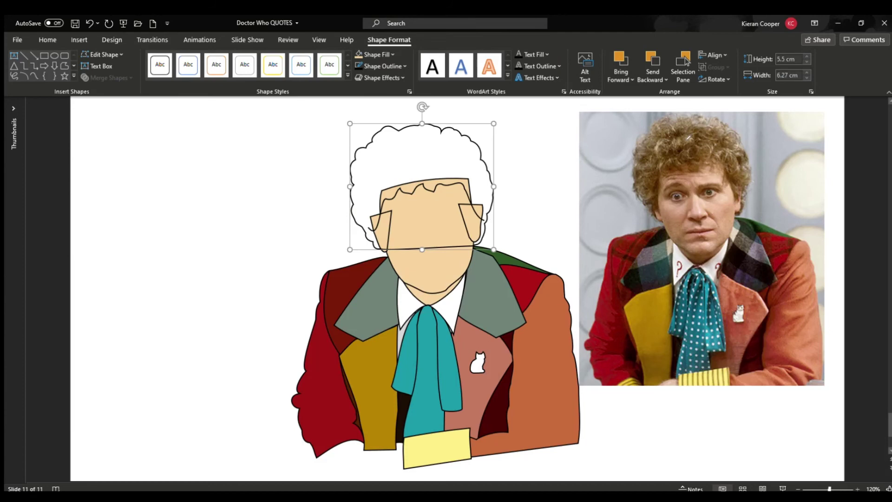
left_click(652, 65)
- Edit the points of the fringe curve so both of its ends extend upward into the hair at the temples
left_click(385, 211)
left_click(361, 57)
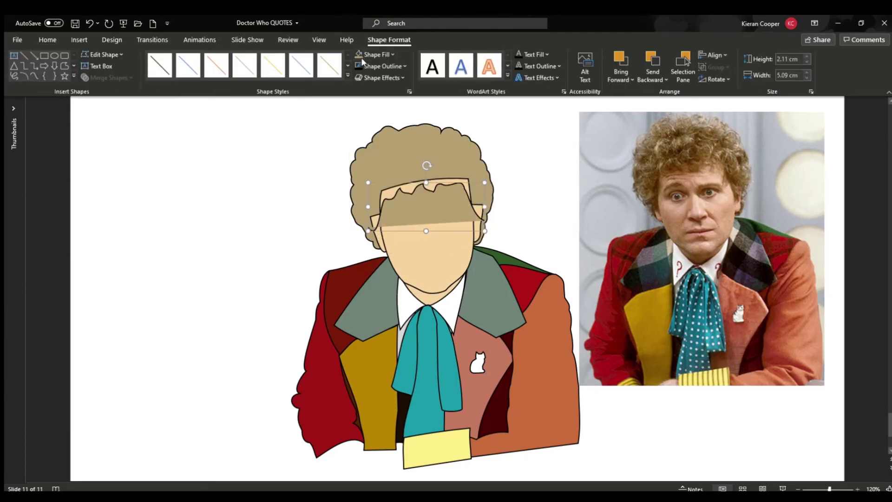
key("ctrl+z")
left_click(101, 55)
left_click(112, 79)
left_click_drag(372, 234, 378, 289)
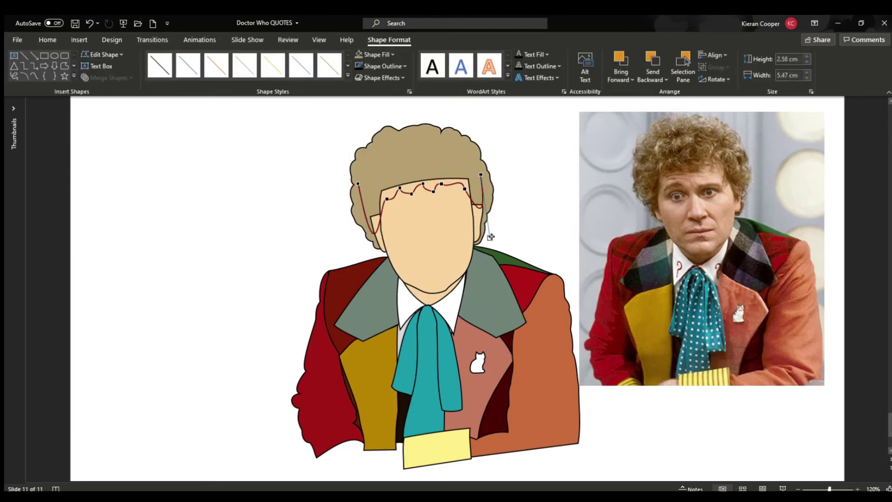
left_click_drag(491, 237, 487, 221)
left_click(561, 218)
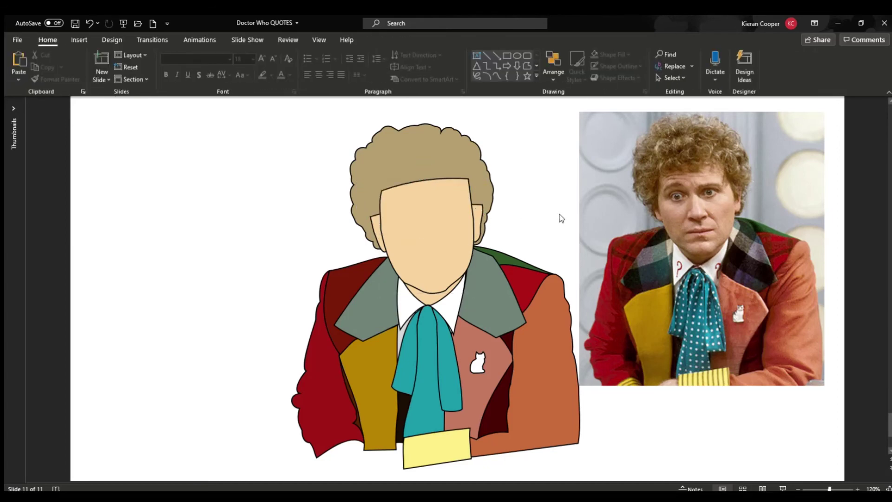
- Fill the fringe with the hair colour and reshape its side points to cover the forehead gap and meet the temples
left_click(448, 170)
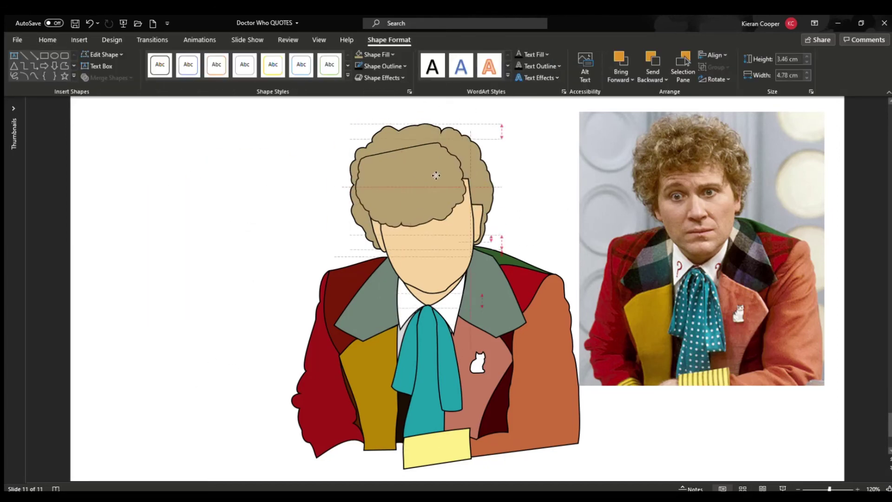
left_click(510, 206)
scroll(513, 205, "up", 5)
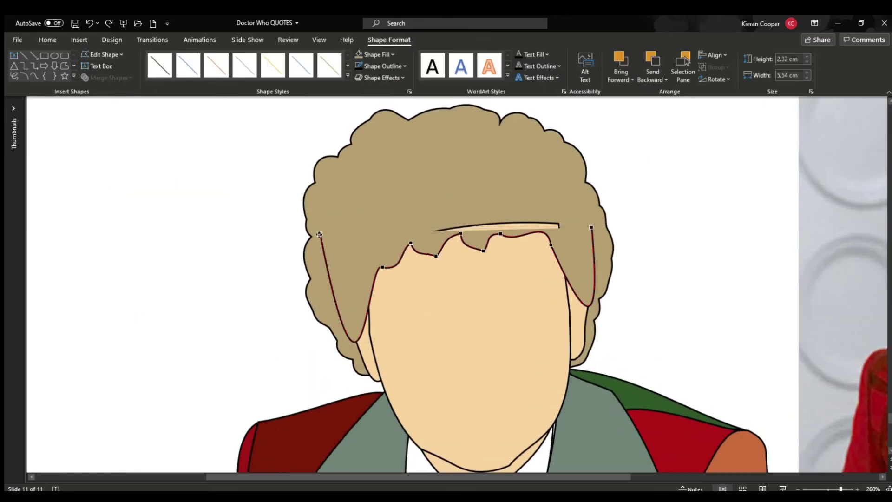
left_click(338, 314)
left_click_drag(337, 315, 375, 314)
left_click_drag(590, 227, 575, 199)
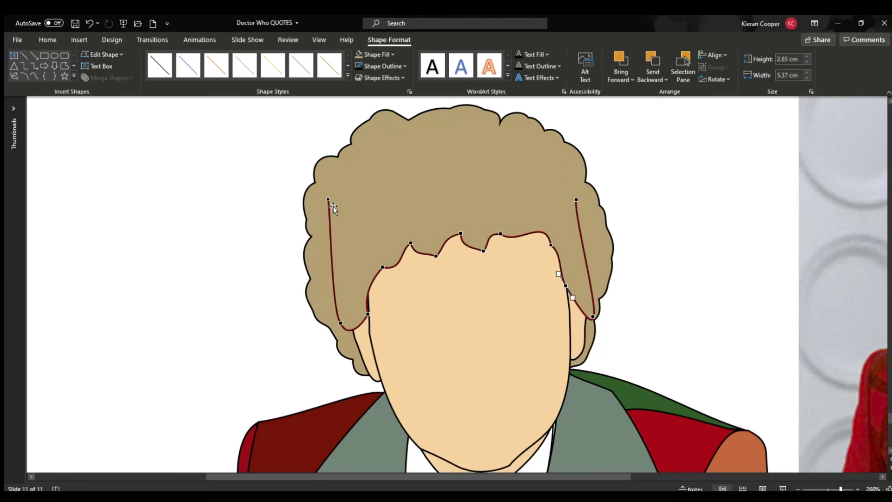
left_click_drag(581, 284, 592, 270)
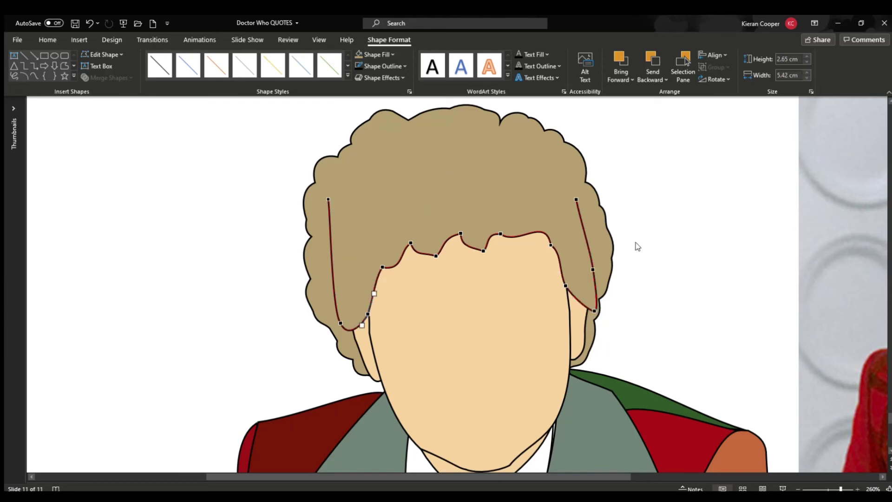
- Draw hair-coloured freeform patches over the fringe's stray outlines on both sides of the head
left_click(13, 76)
left_click_drag(338, 195, 328, 195)
left_click(585, 158)
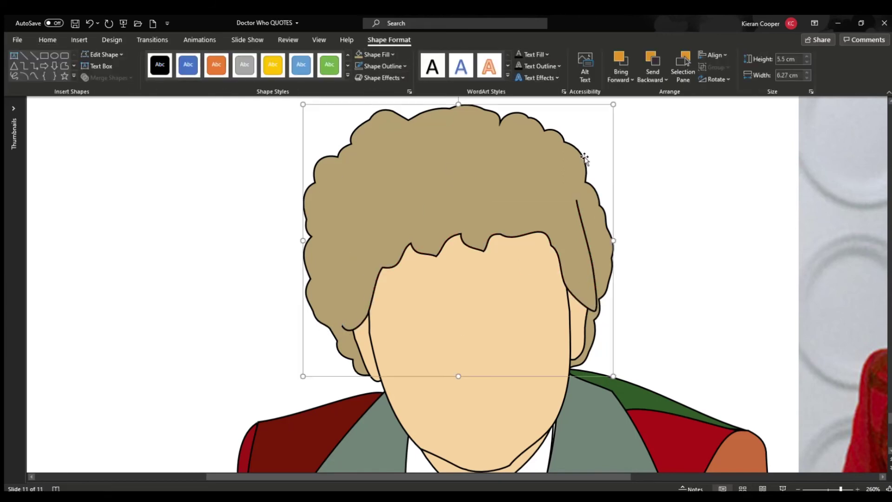
left_click(645, 221)
left_click(581, 232)
left_click(14, 75)
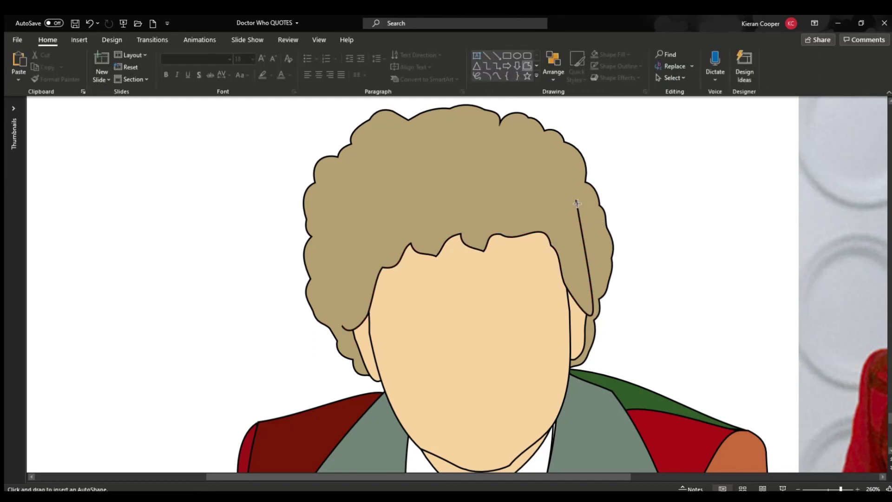
left_click_drag(577, 203, 578, 201)
left_click(713, 225)
- Go through the collar and coat shapes one by one to check them, and save the presentation
scroll(557, 260, "down", 3)
key("Tab")
key("Tab")
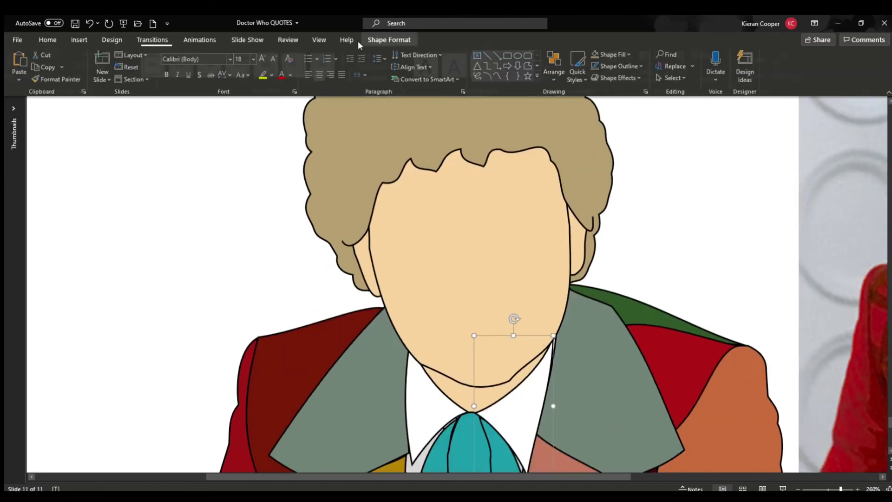
left_click(363, 42)
scroll(639, 284, "down", 5)
key("Tab")
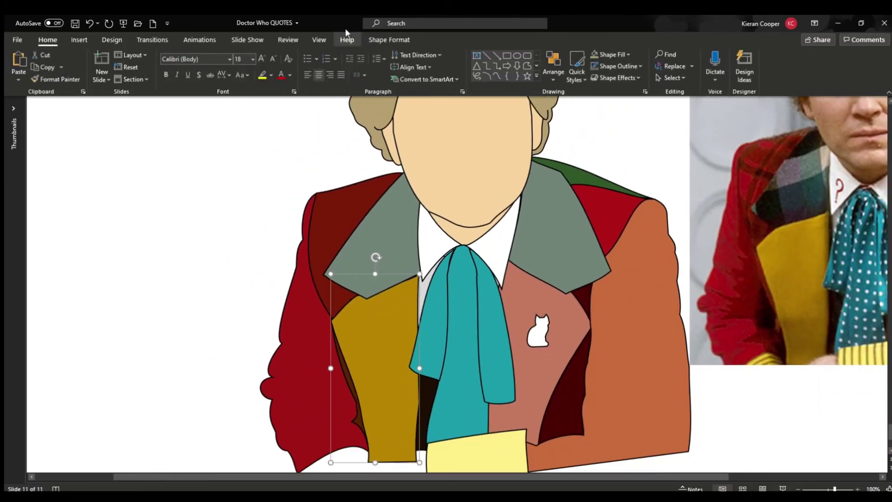
double_click(632, 205)
left_click(661, 134)
scroll(661, 133, "up", 3)
left_click(75, 23)
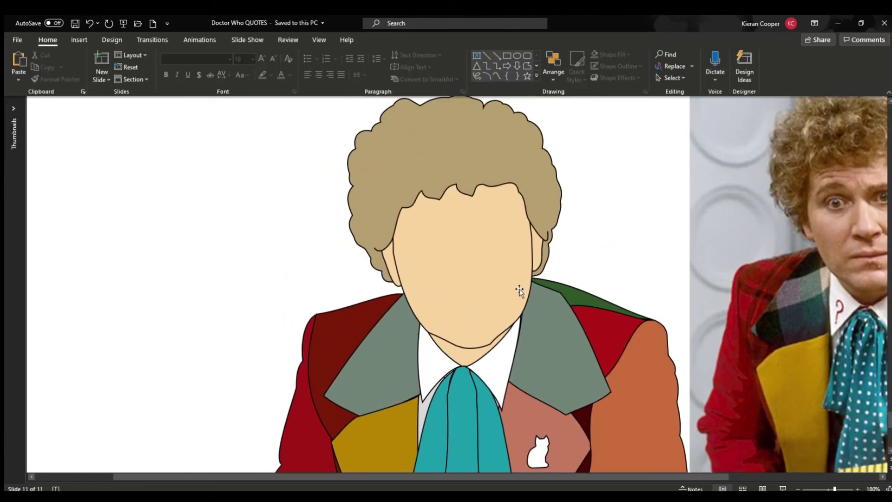
- Add a small text box containing "?" in the blank area beside the head, for the collar motif
scroll(564, 239, "down", 2)
scroll(563, 239, "right", 3)
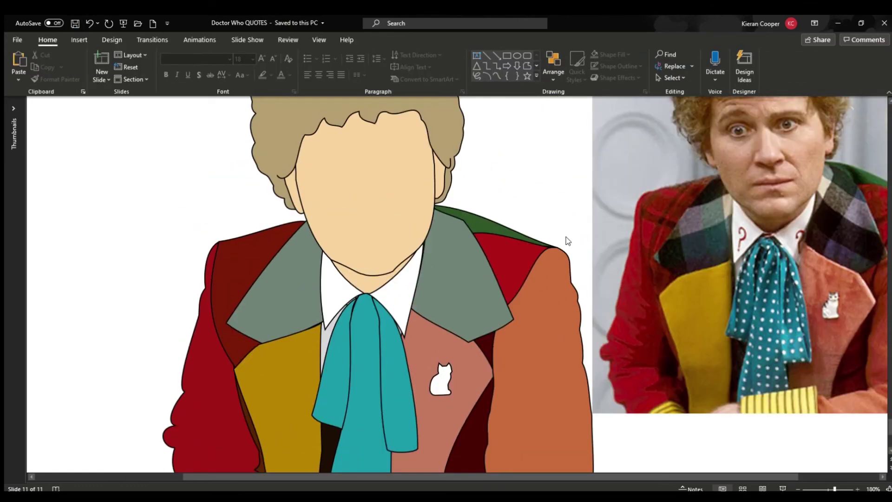
scroll(567, 240, "up", 3)
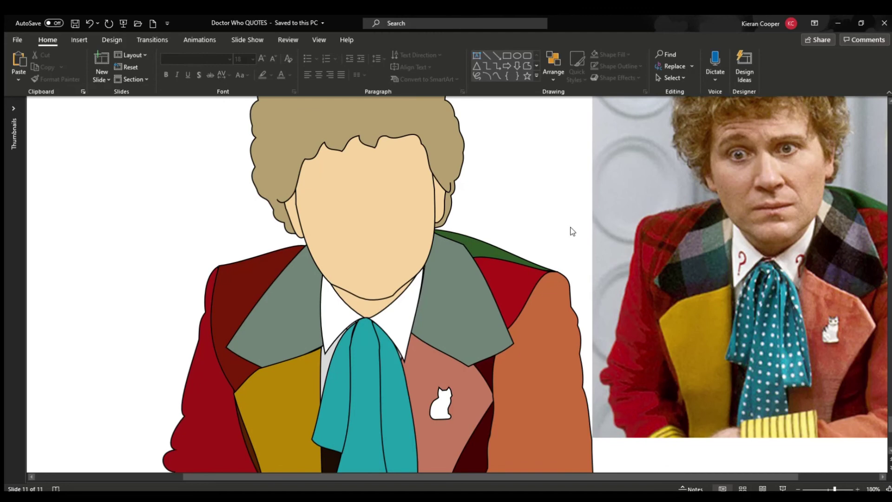
scroll(522, 161, "up", 6)
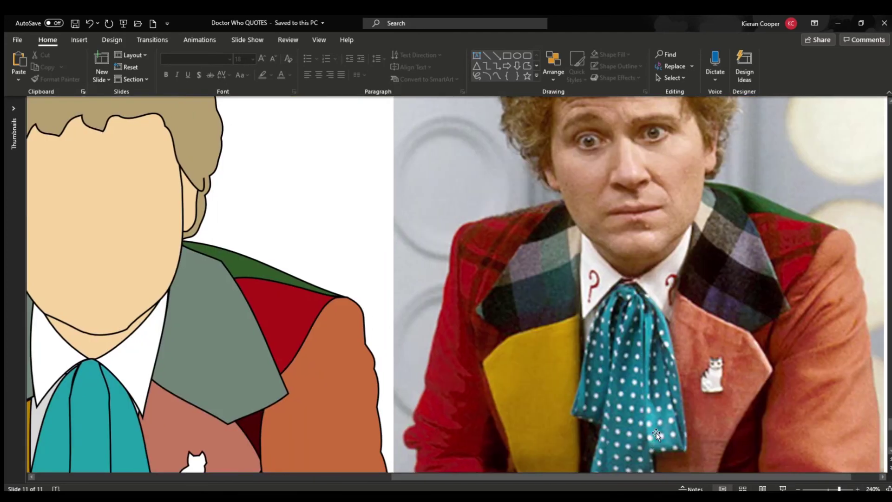
left_click(476, 55)
left_click(264, 132)
scroll(446, 278, "left", 5)
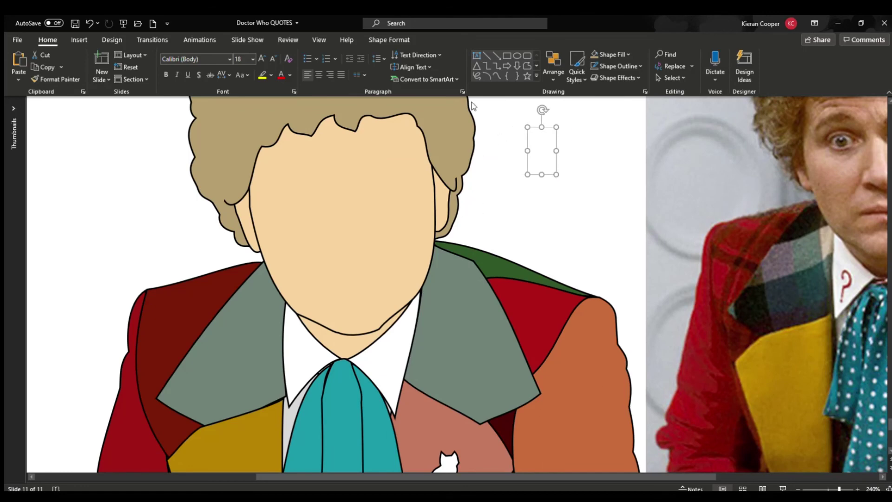
type("?")
- Format the question mark as dark red 24 pt Arial, tilt it and place it on the left collar point
left_click(226, 58)
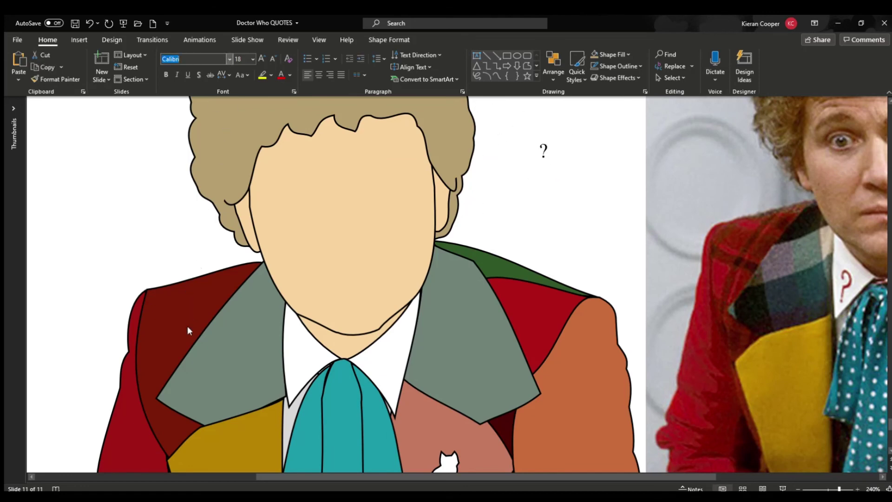
type("Arial")
key("Return")
left_click_drag(544, 150, 299, 361)
left_click_drag(299, 325, 307, 314)
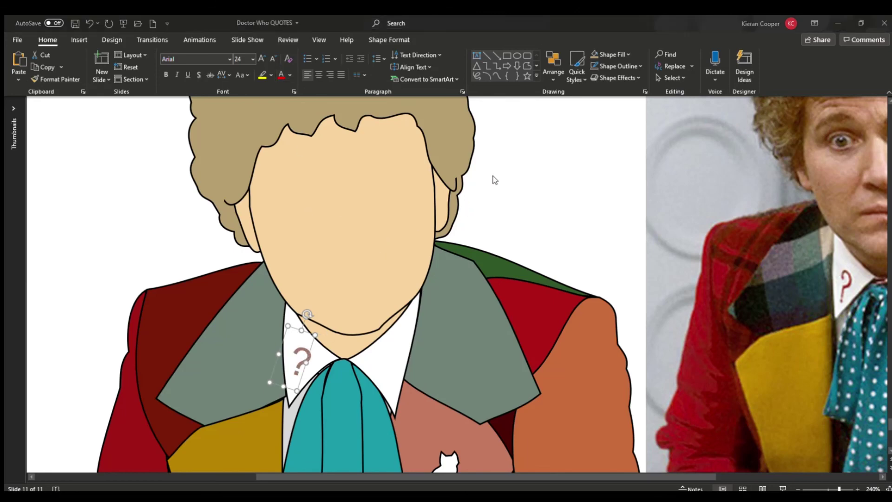
- Take the question mark back off the collar and set its font to Bahnschrift Light SemiCondensed at 32 pt
key("ctrl+z")
key("ctrl+z")
key("ctrl+z")
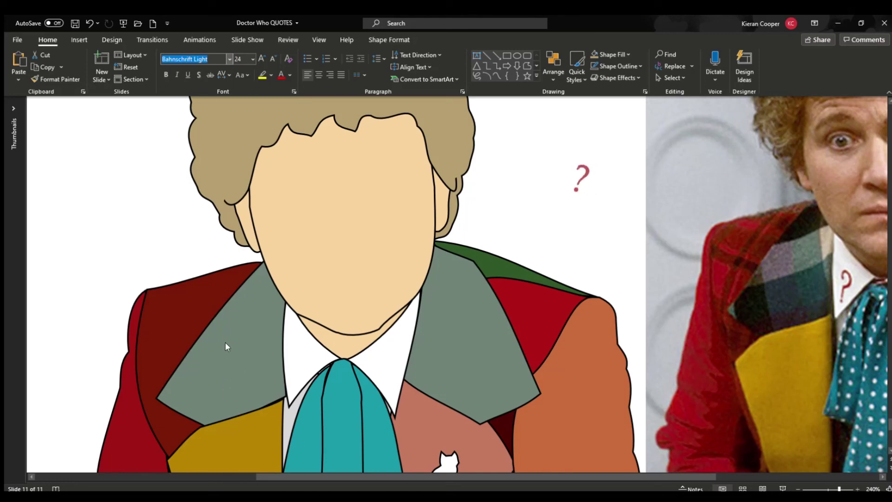
key("ctrl+y")
key("ctrl+y")
key("ctrl+y")
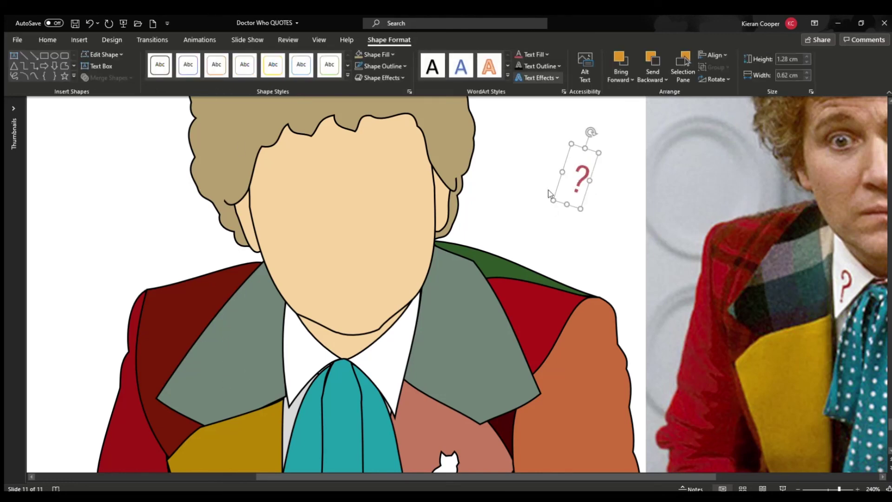
- Duplicate the question mark and place one on each collar point, with the right one mirrored and tilted the opposite way
key("ctrl+d")
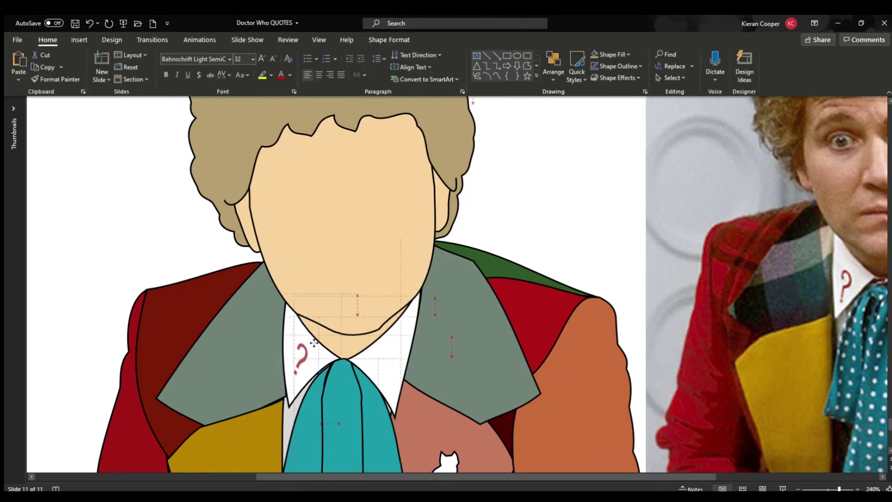
scroll(297, 325, "right", 3)
left_click_drag(195, 318, 266, 310)
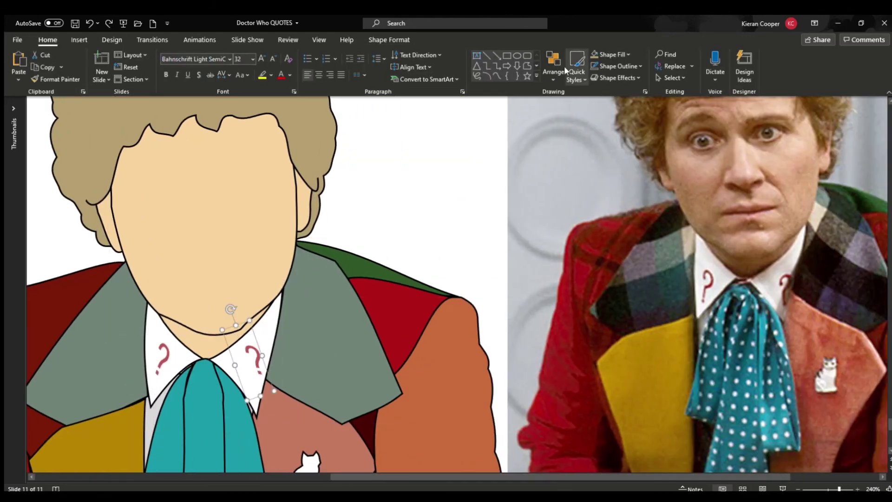
key("Escape")
- Recolour all the hair shapes to a warmer golden brown and save the presentation
left_click(797, 488)
left_click(798, 489)
left_click(478, 210)
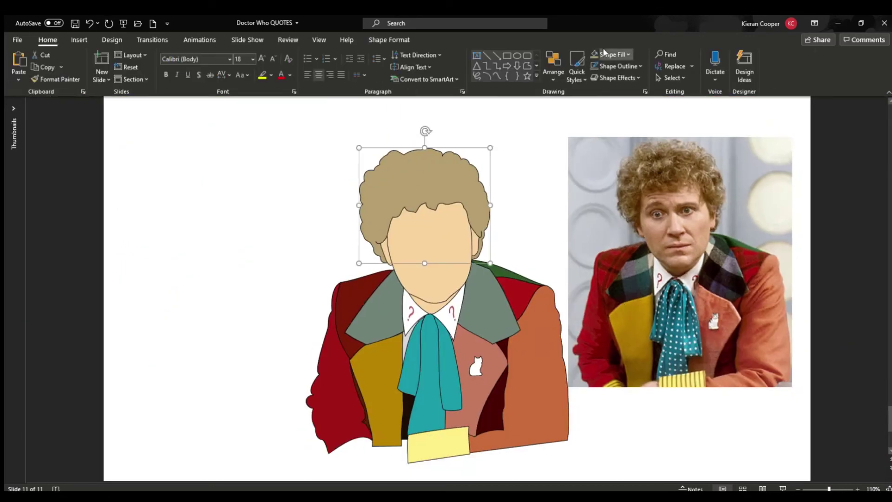
left_click(477, 210)
left_click(496, 195)
key("ctrl+s")
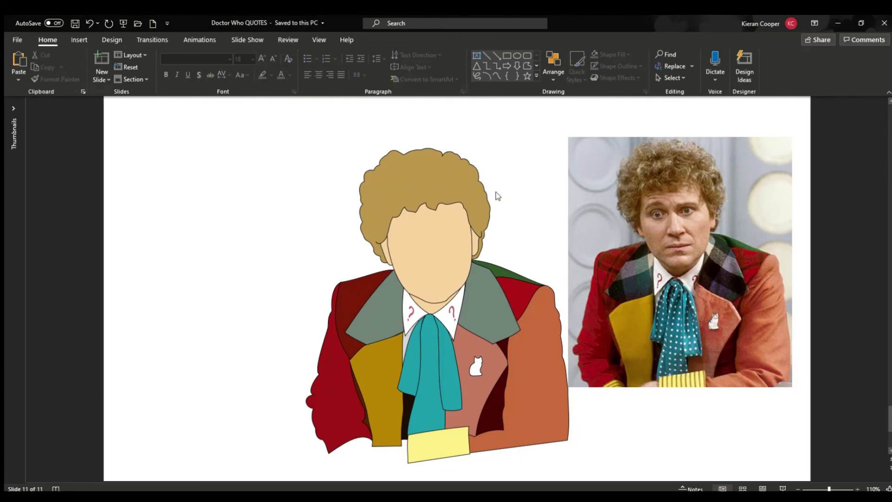